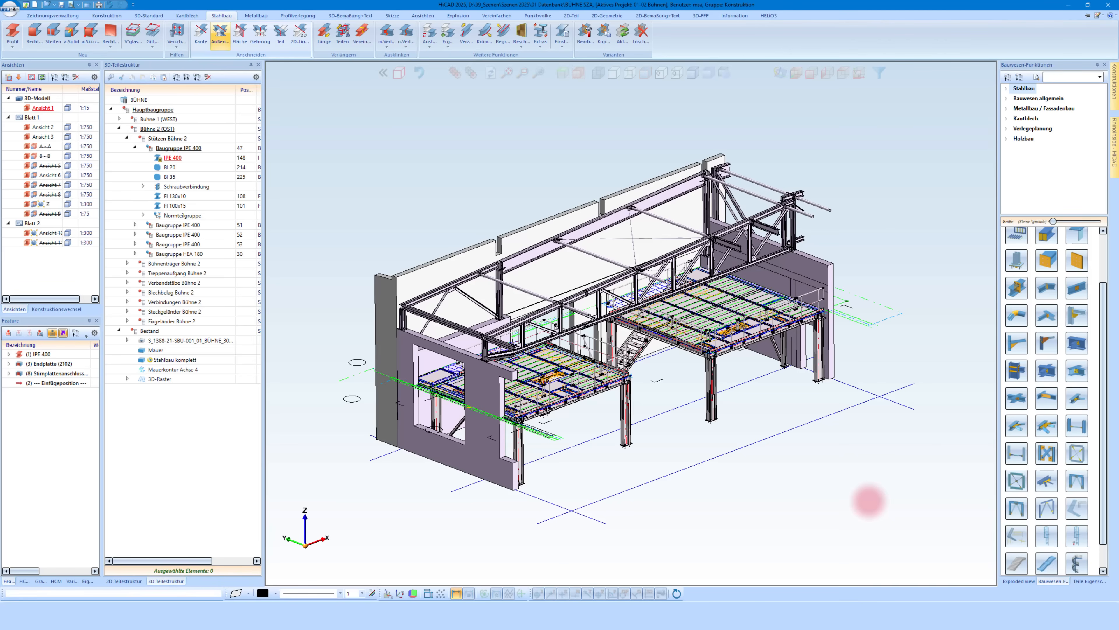
# Open the Teilefilter dialog for filtering parts and reposition it over the model
pyautogui.click(110, 77)
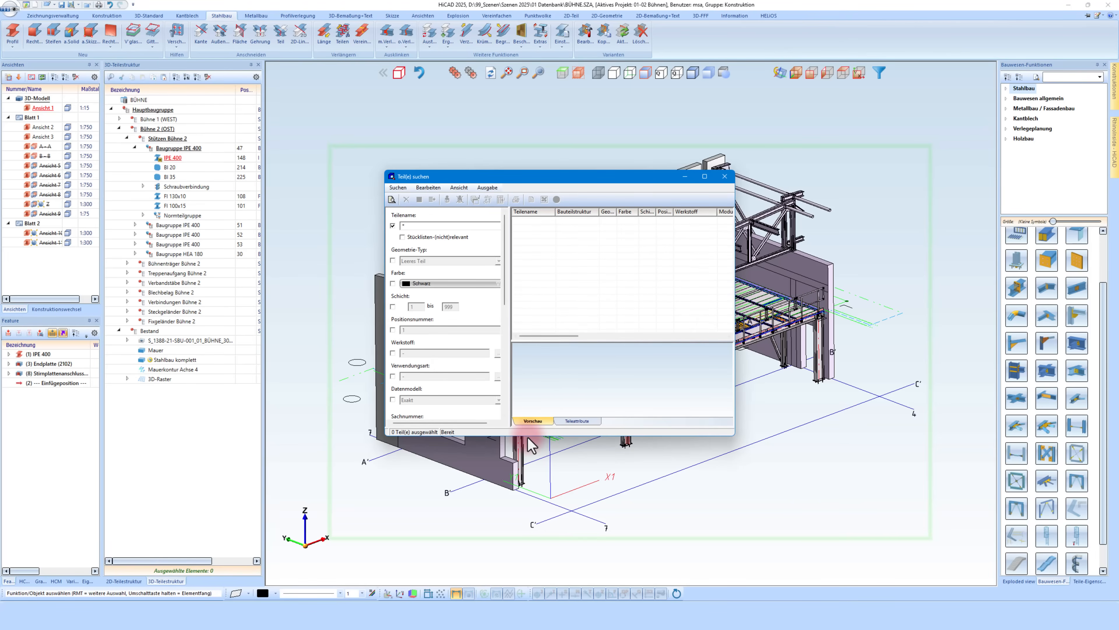
pyautogui.click(725, 177)
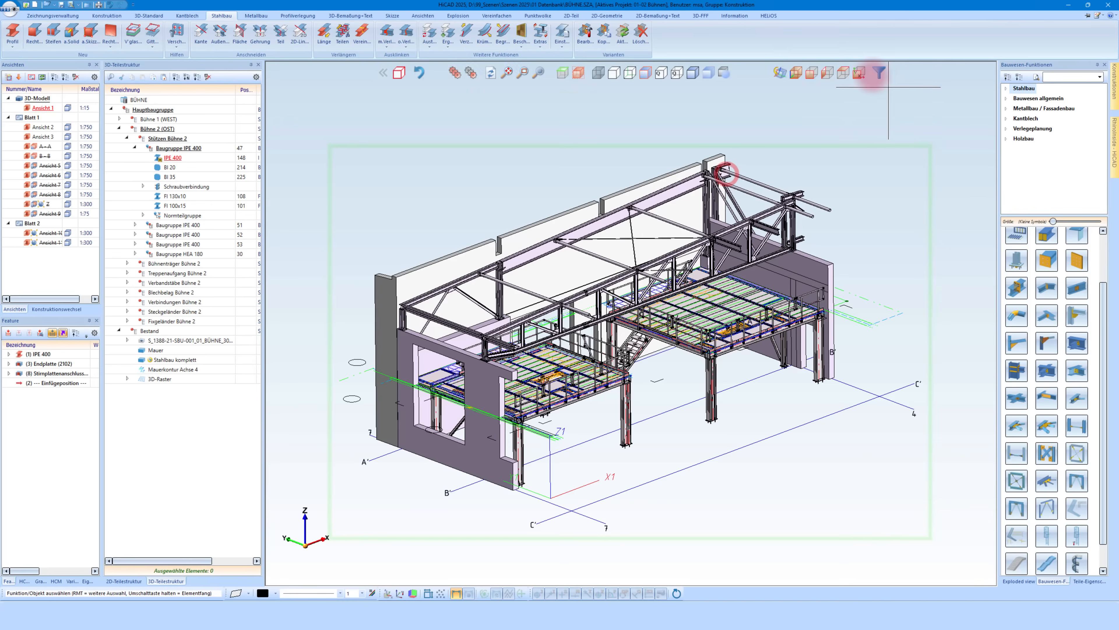
pyautogui.click(879, 73)
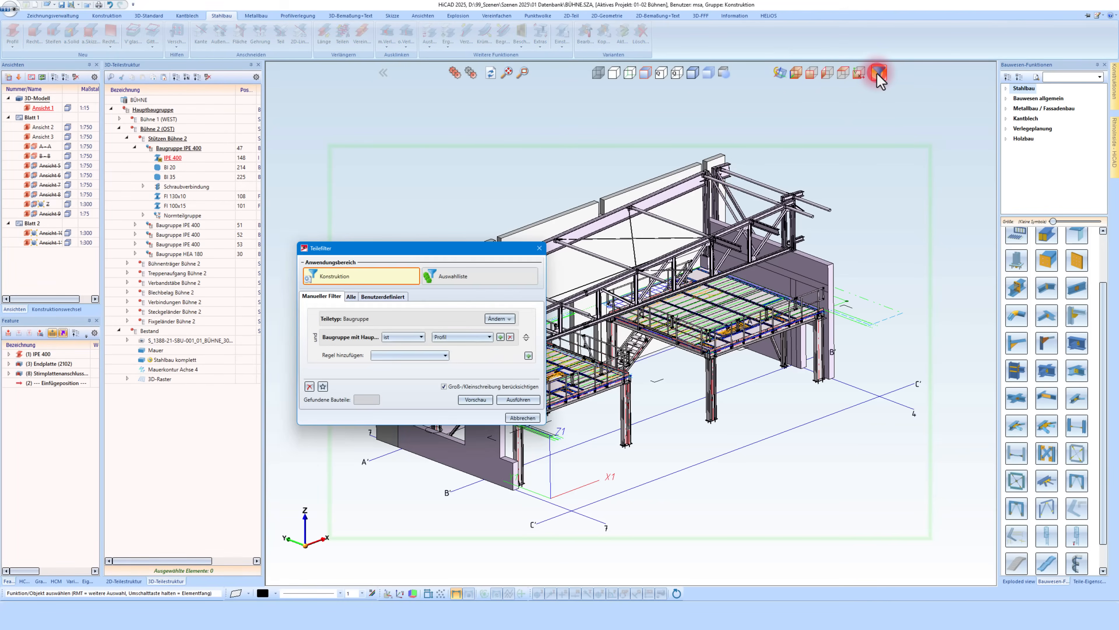
pyautogui.moveTo(425, 249); pyautogui.dragTo(474, 174)
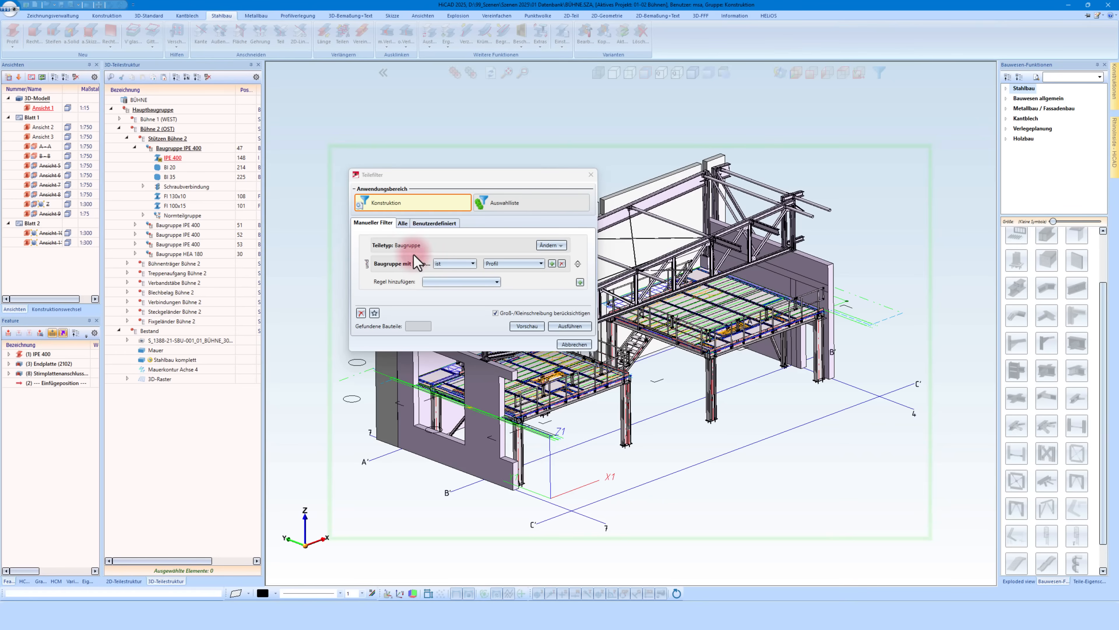
# Switch the part filter's scope between Konstruktion and Auswahlliste, leaving it on Auswahlliste
pyautogui.click(383, 199)
pyautogui.click(498, 203)
pyautogui.click(395, 204)
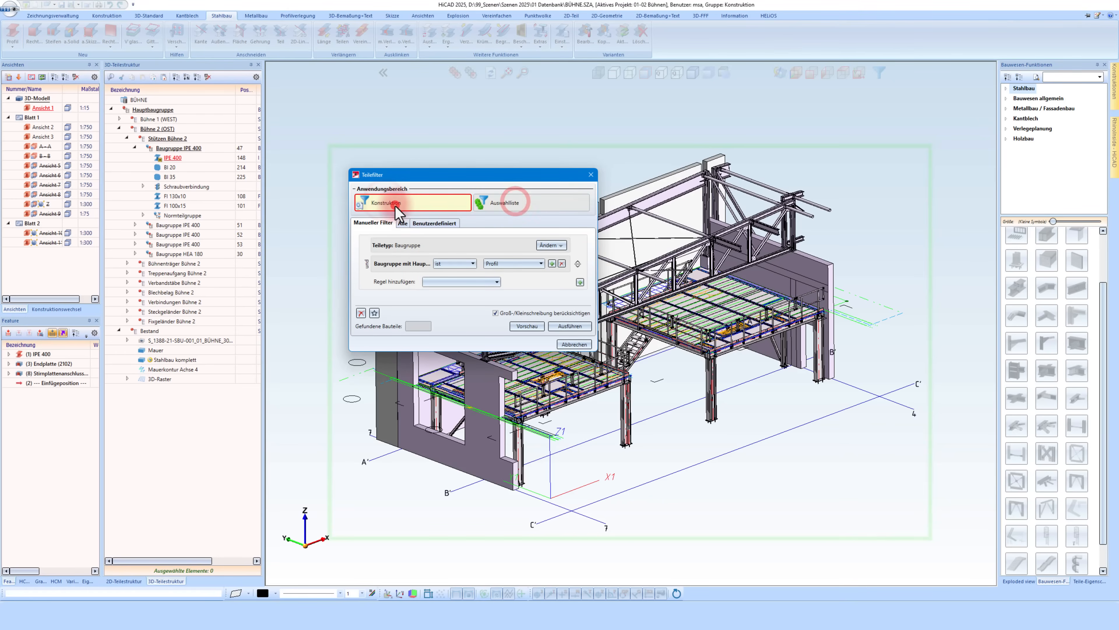
pyautogui.click(520, 203)
pyautogui.click(434, 203)
pyautogui.click(502, 204)
pyautogui.click(434, 202)
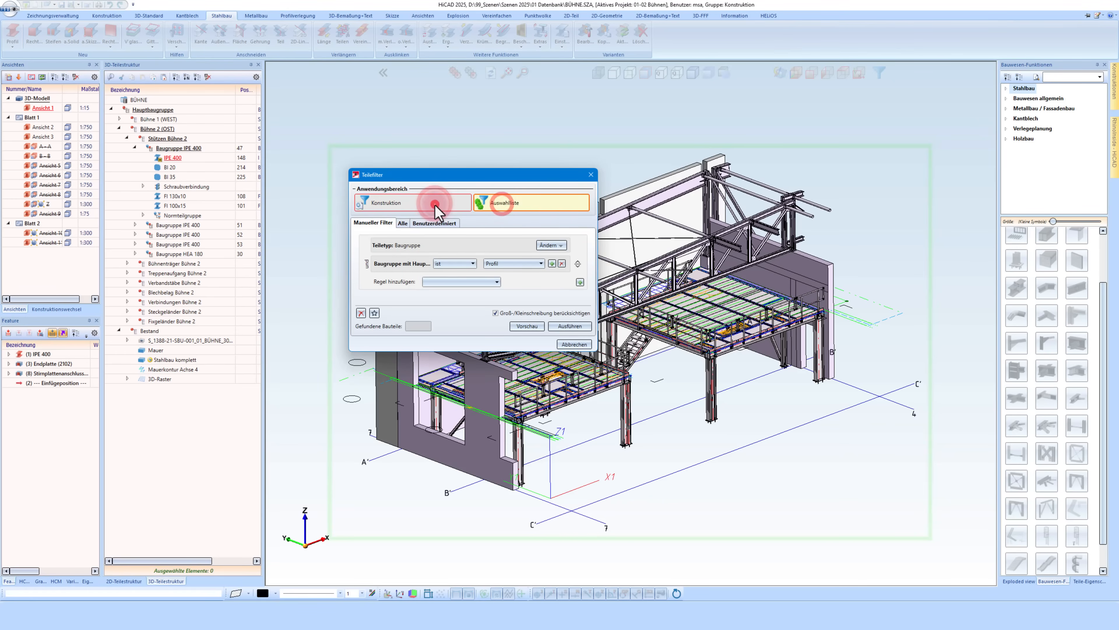
pyautogui.click(517, 203)
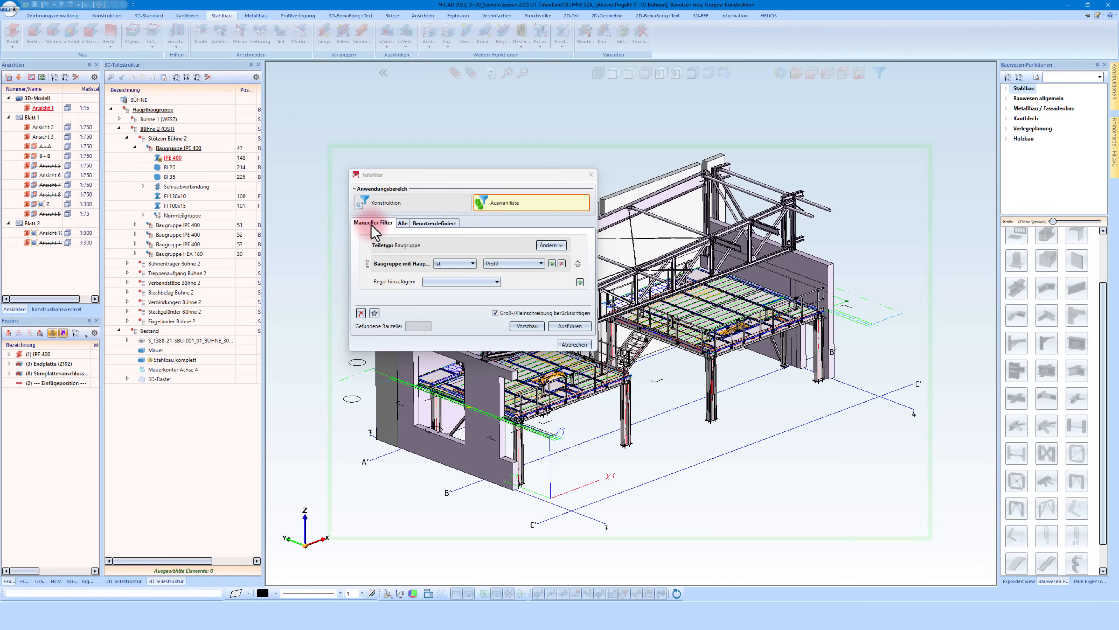
# Review the predefined and user-defined part filters, then return to the manual filter and make the dialog taller
pyautogui.click(402, 224)
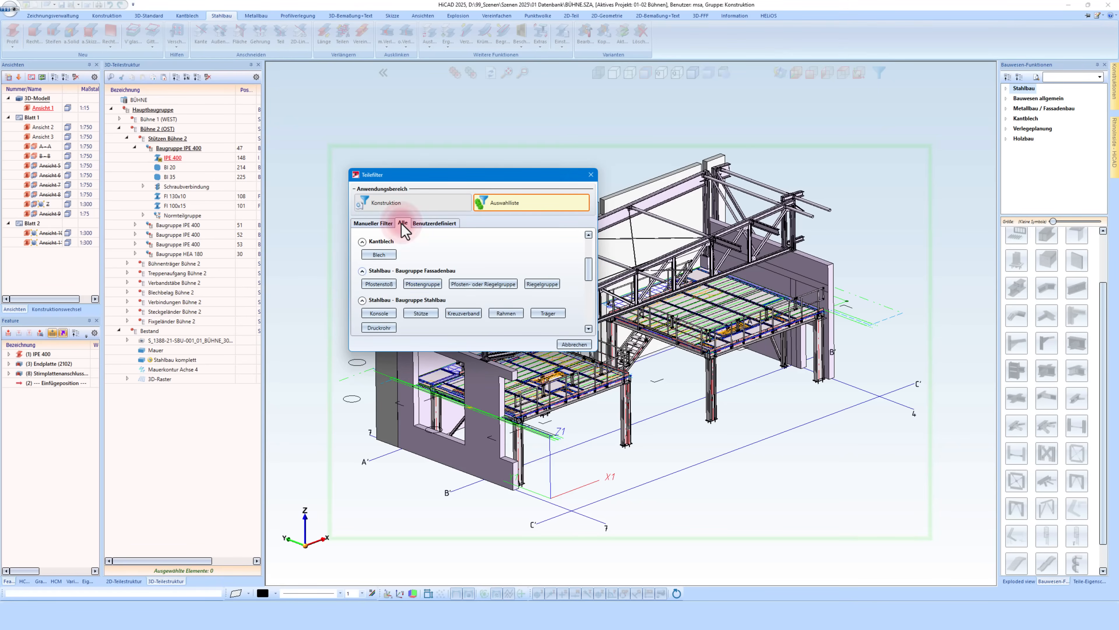
pyautogui.scroll(-3, 408, 245)
pyautogui.scroll(5, 420, 290)
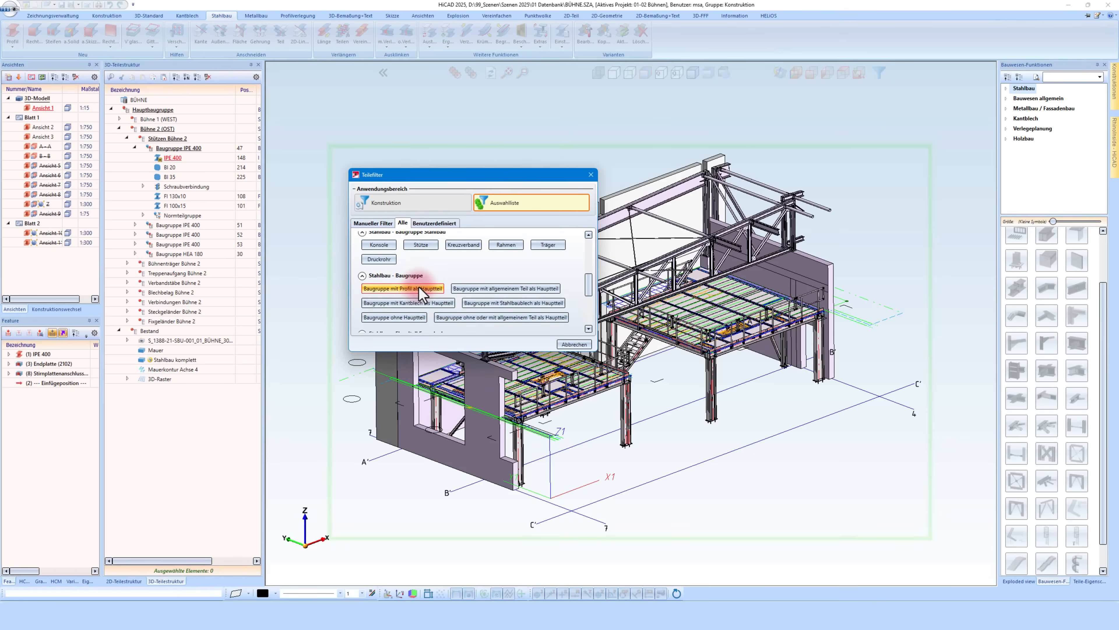
pyautogui.click(428, 224)
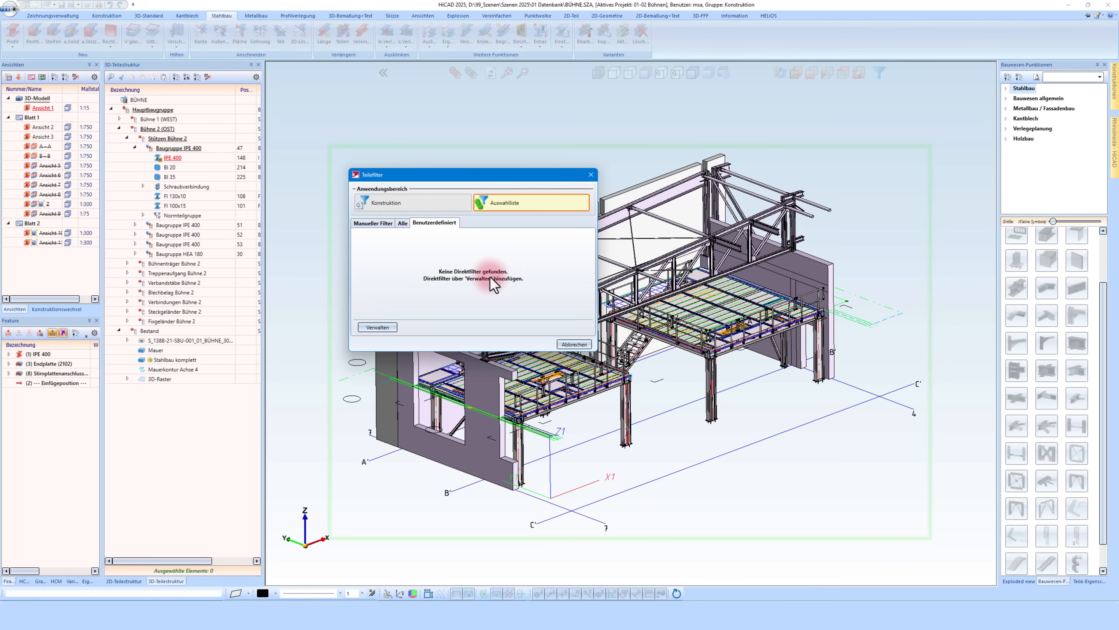
pyautogui.click(371, 224)
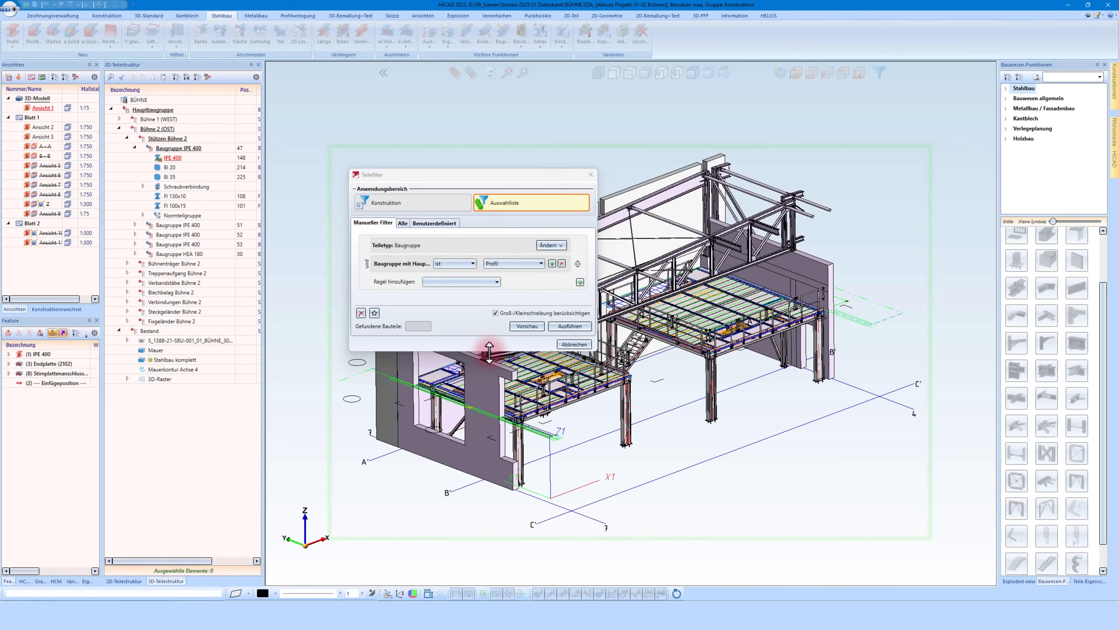
pyautogui.moveTo(489, 352); pyautogui.dragTo(489, 446)
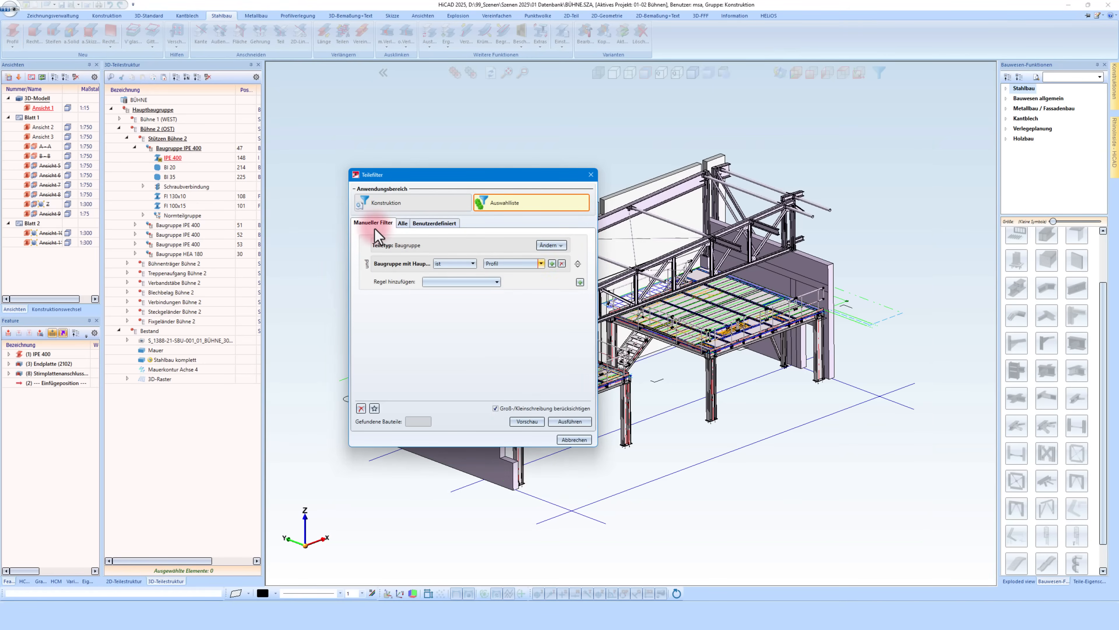
# Load the Stahlbau assembly favourite "Baugruppe ohne Hauptteil" into the manual filter
pyautogui.click(374, 407)
pyautogui.click(401, 441)
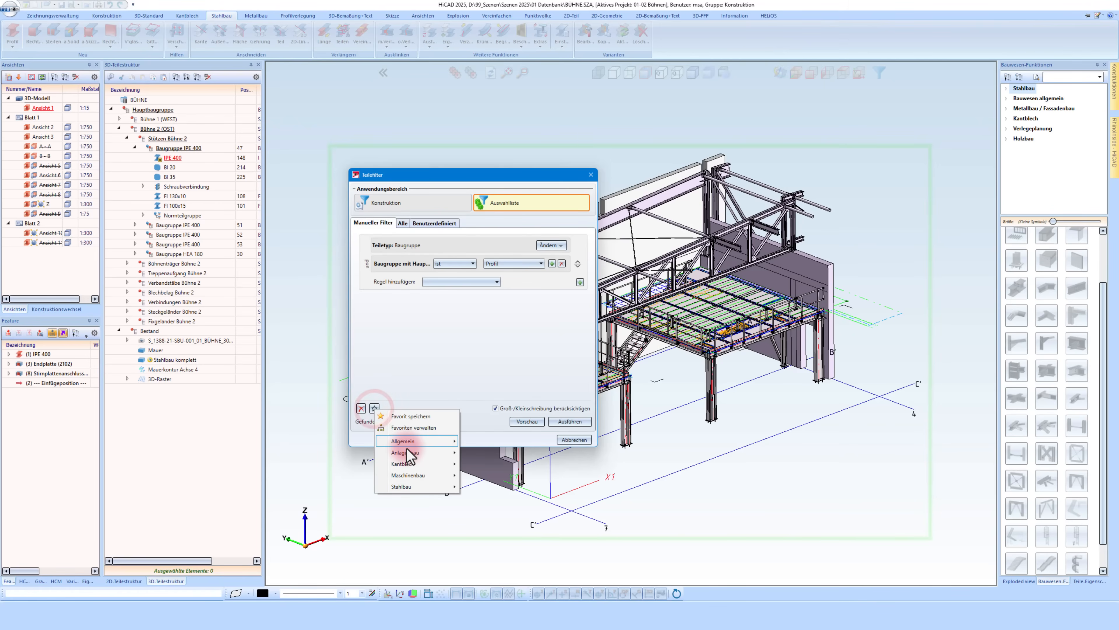
pyautogui.moveTo(410, 454)
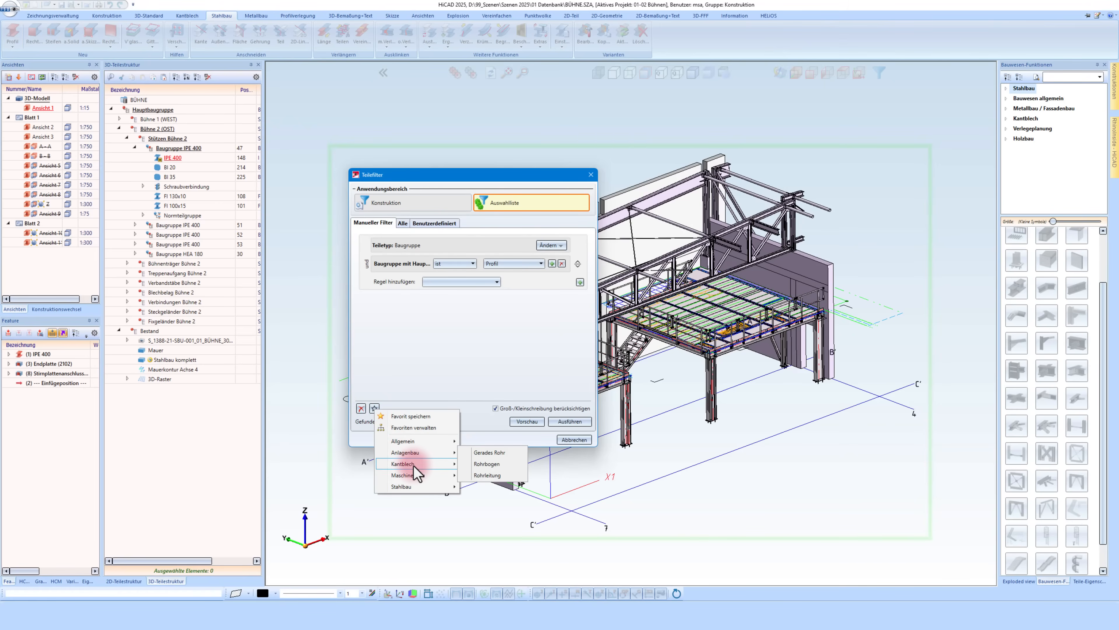
pyautogui.moveTo(414, 486)
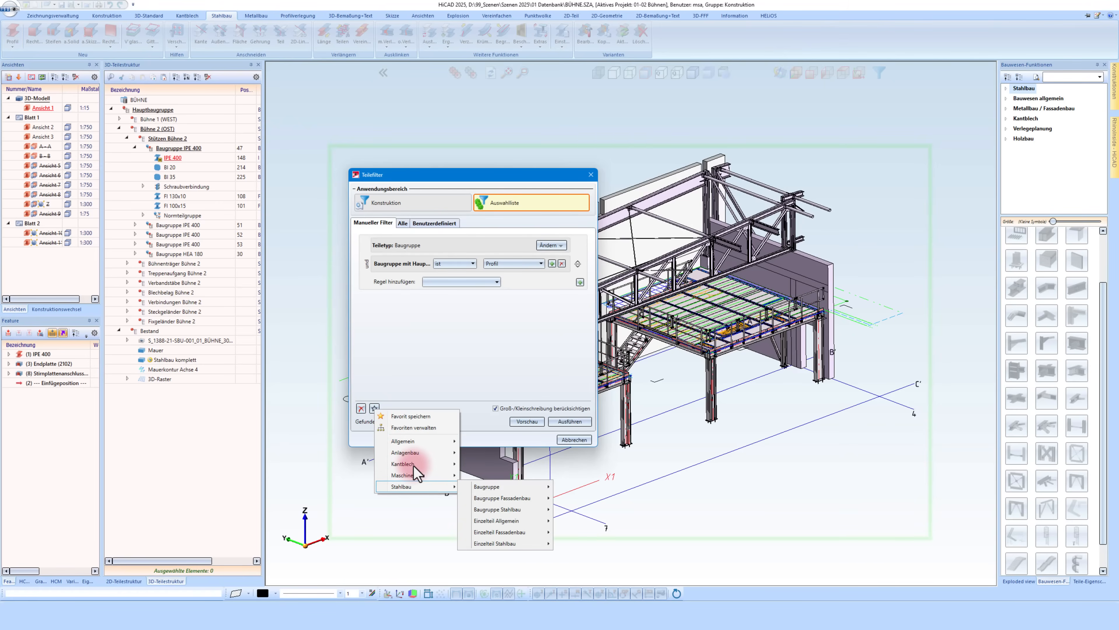
pyautogui.moveTo(486, 487)
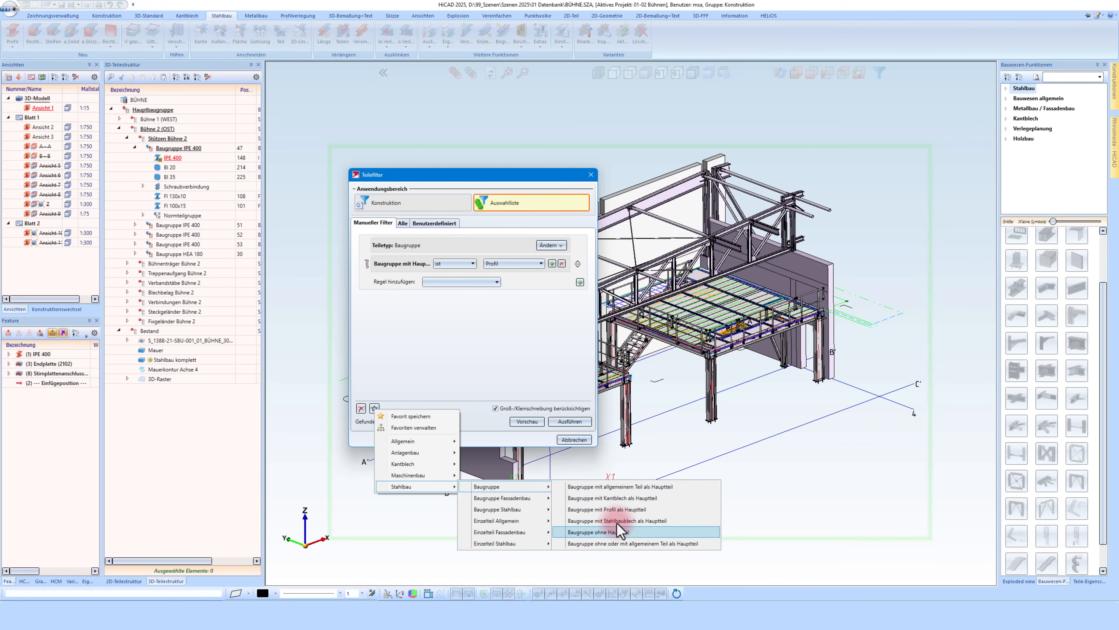
pyautogui.click(591, 533)
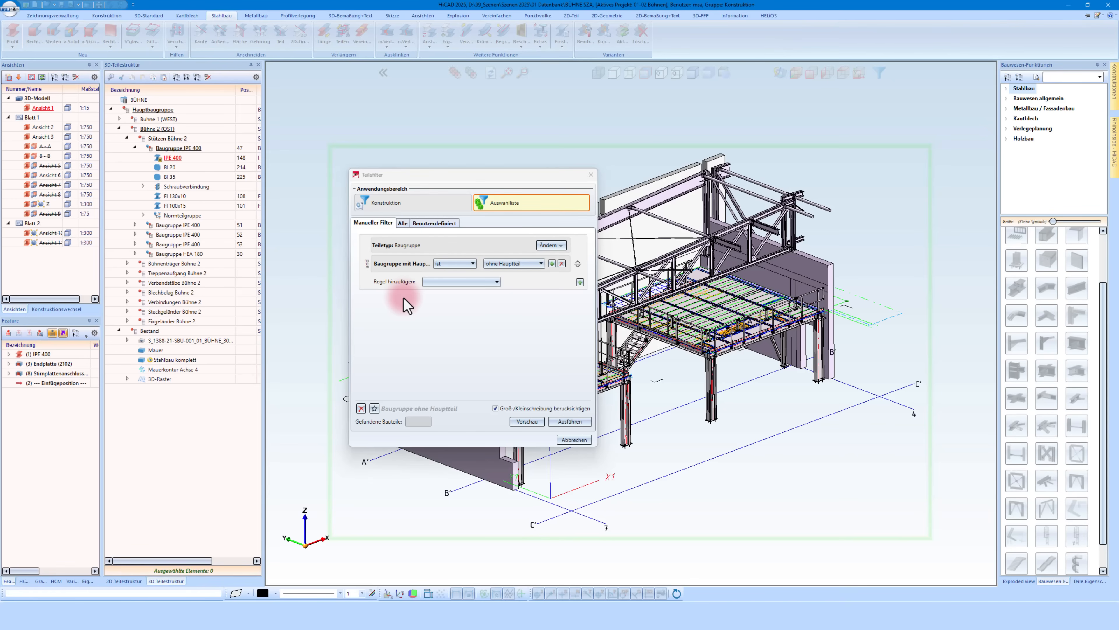
# Delete the main-part rule from the manual filter and inspect the part types grouped under Baugruppe
pyautogui.click(562, 264)
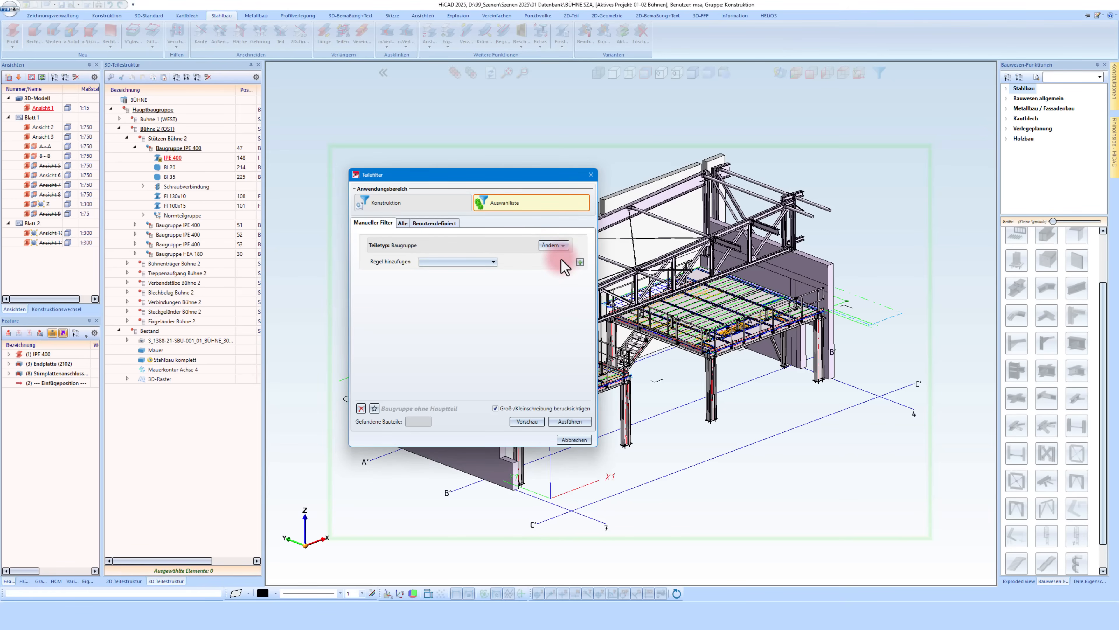
pyautogui.click(561, 246)
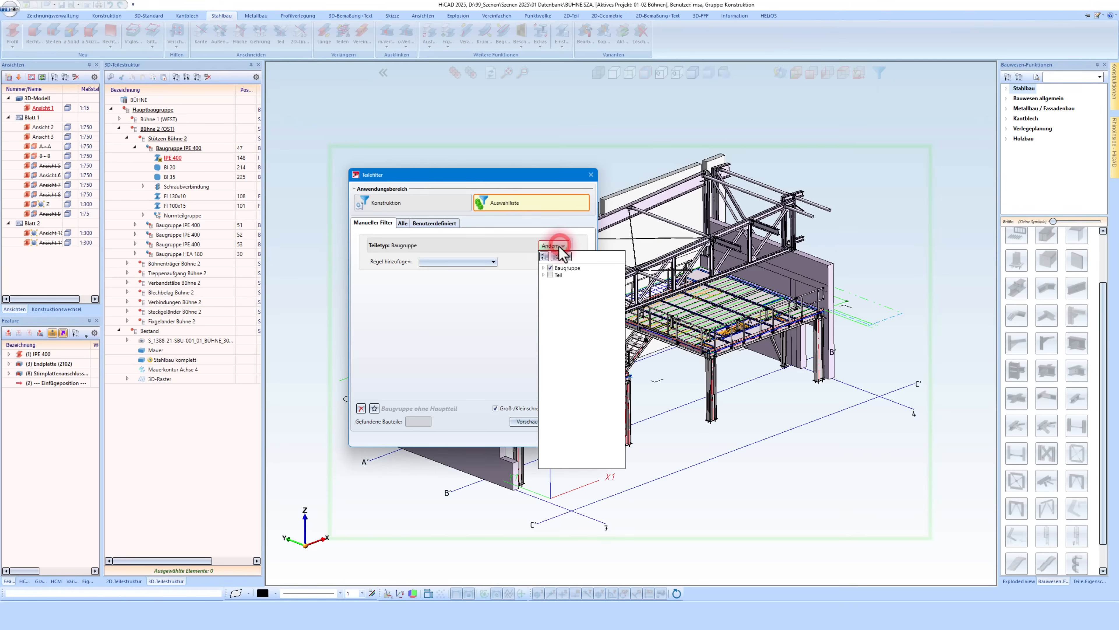
pyautogui.click(543, 268)
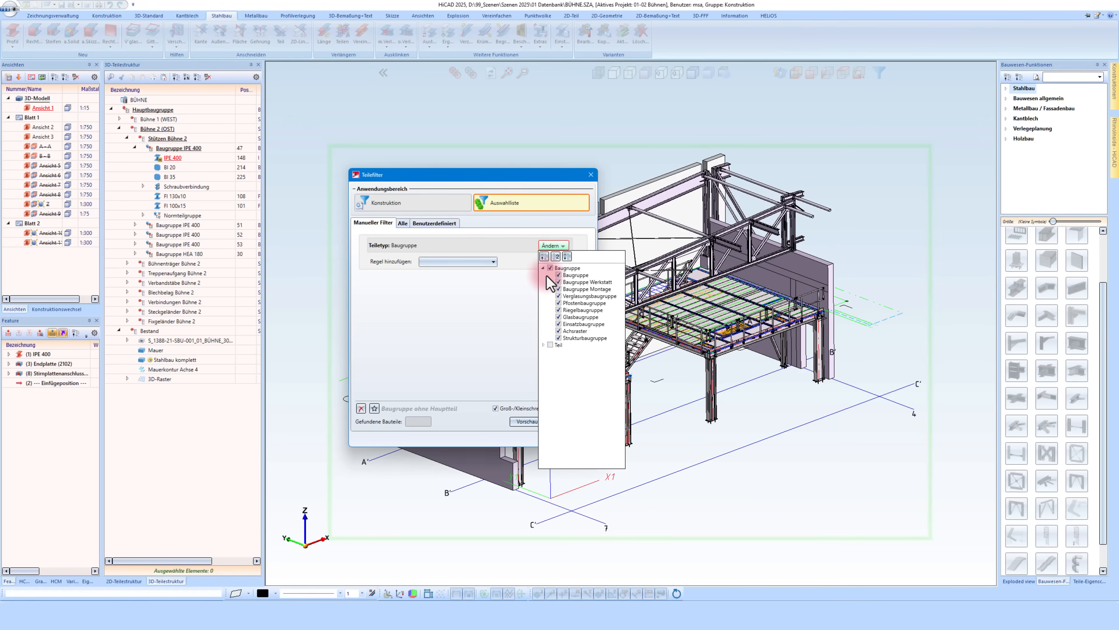
pyautogui.click(453, 288)
# Add the rule "Baugruppe mit Hauptteiltyp" with the value Profil to the manual filter and preview it
pyautogui.click(457, 261)
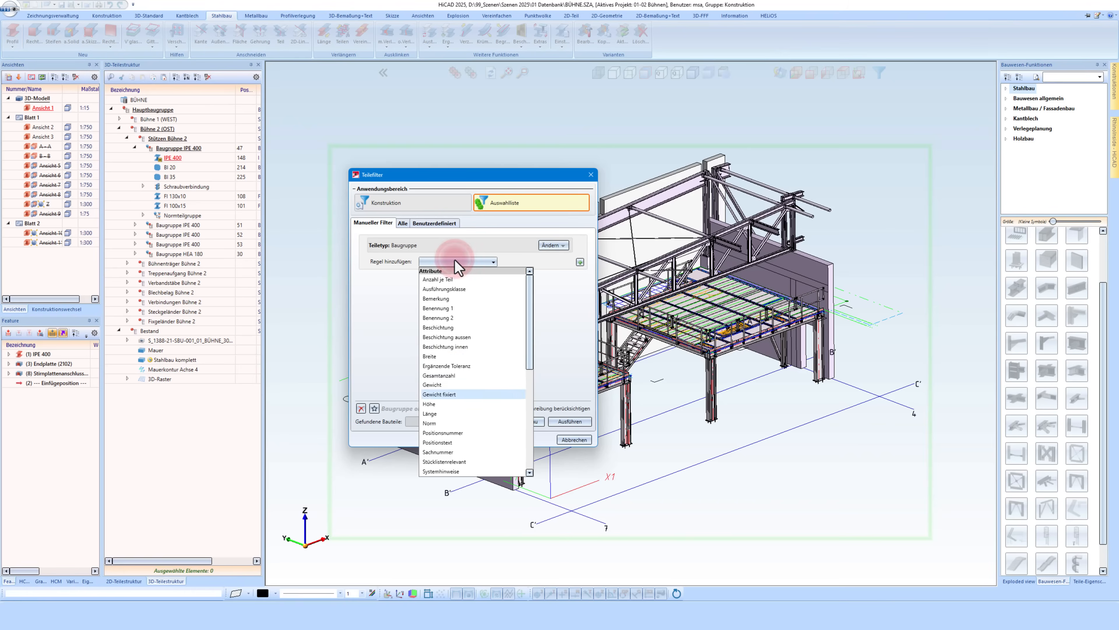
pyautogui.scroll(-4, 455, 260)
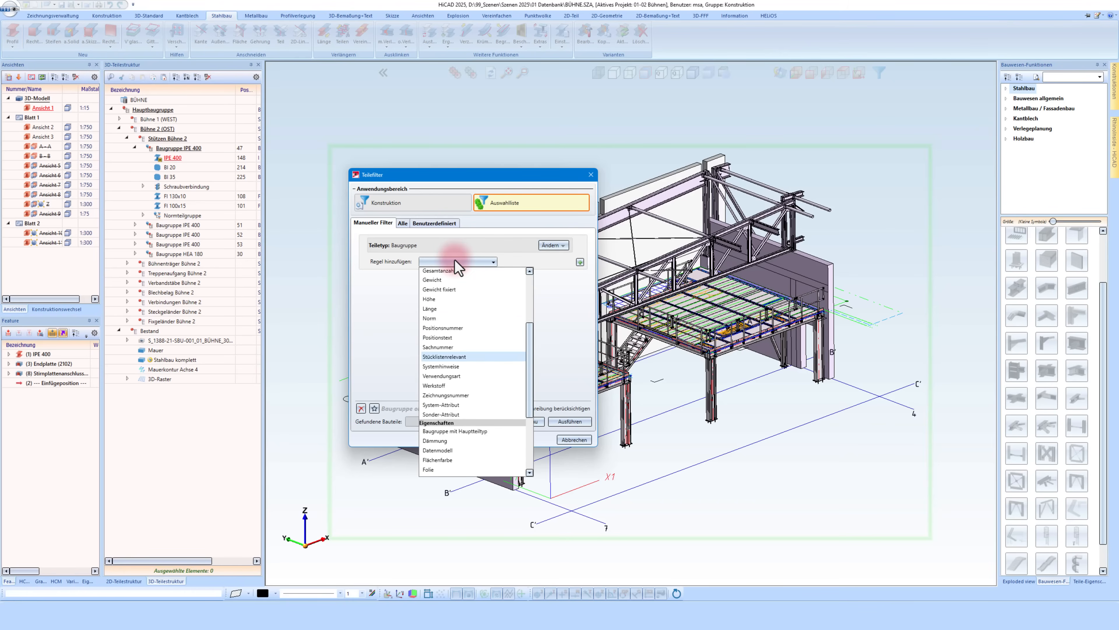
pyautogui.scroll(5, 455, 259)
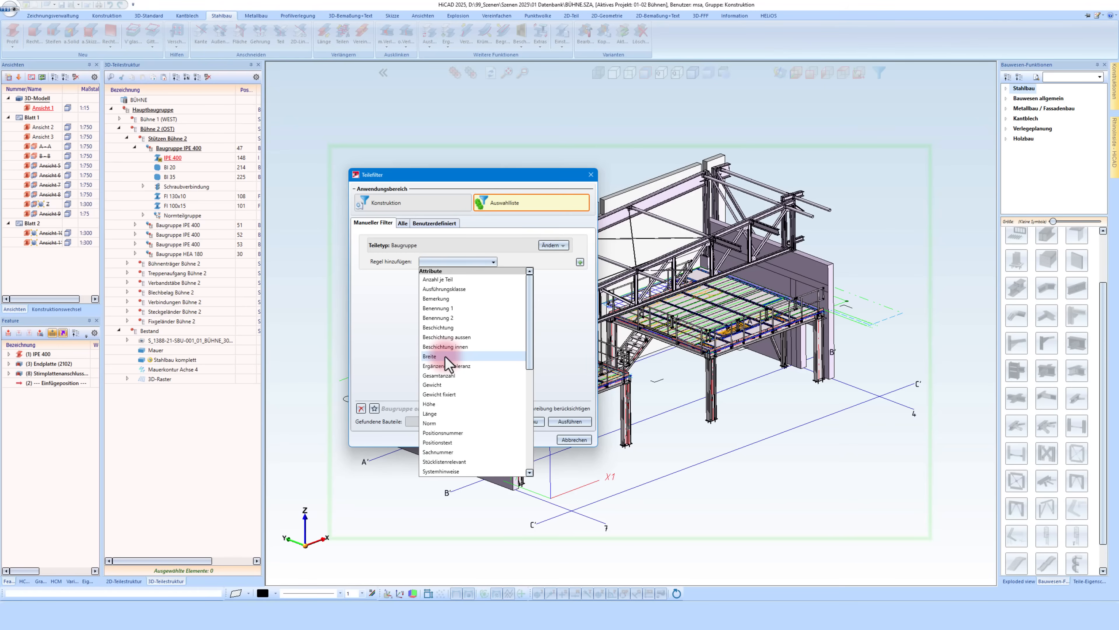
pyautogui.scroll(-5, 447, 362)
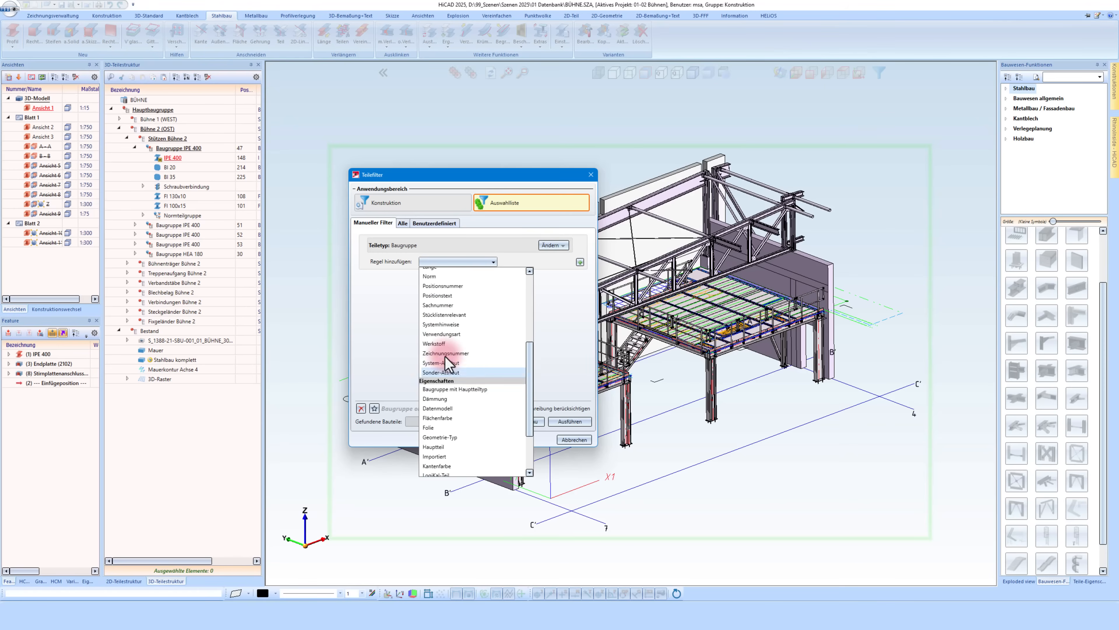
pyautogui.click(449, 389)
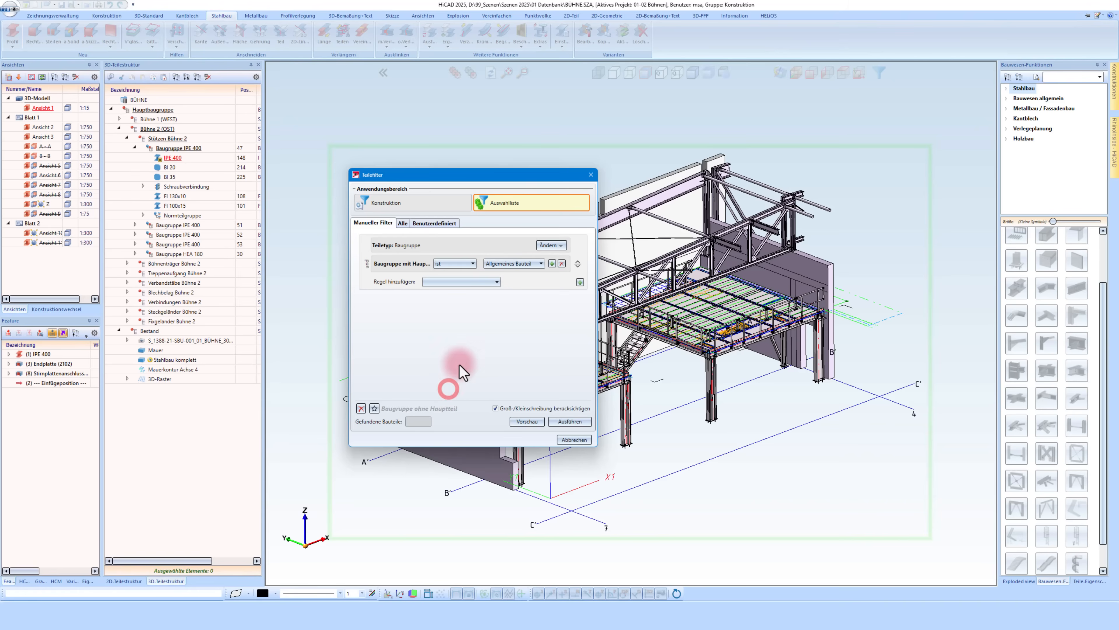
pyautogui.click(507, 264)
pyautogui.click(495, 285)
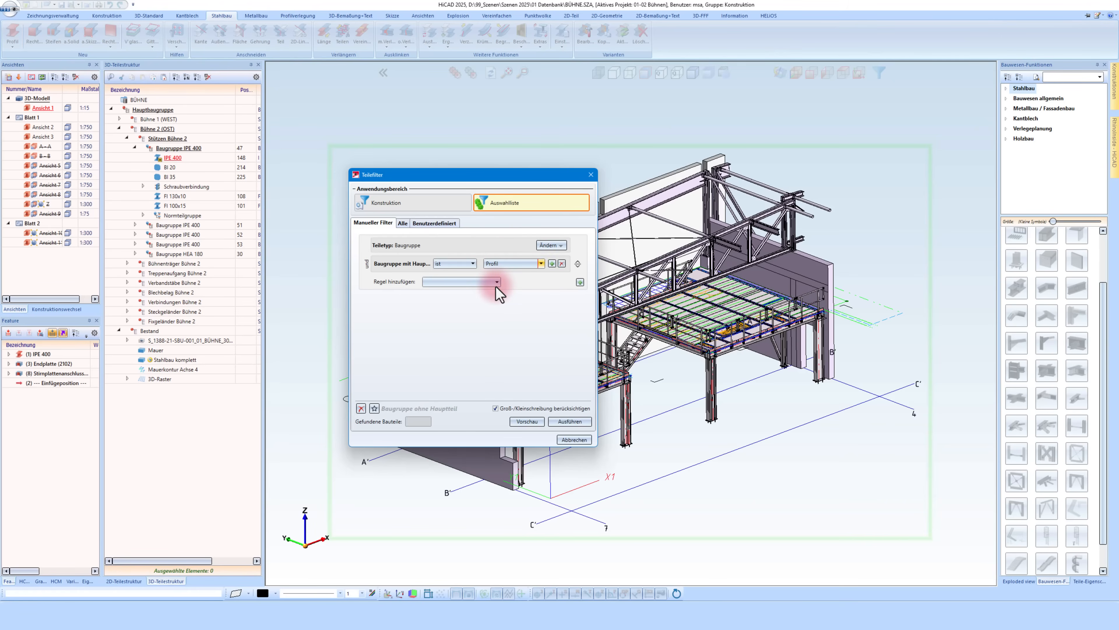
pyautogui.click(527, 421)
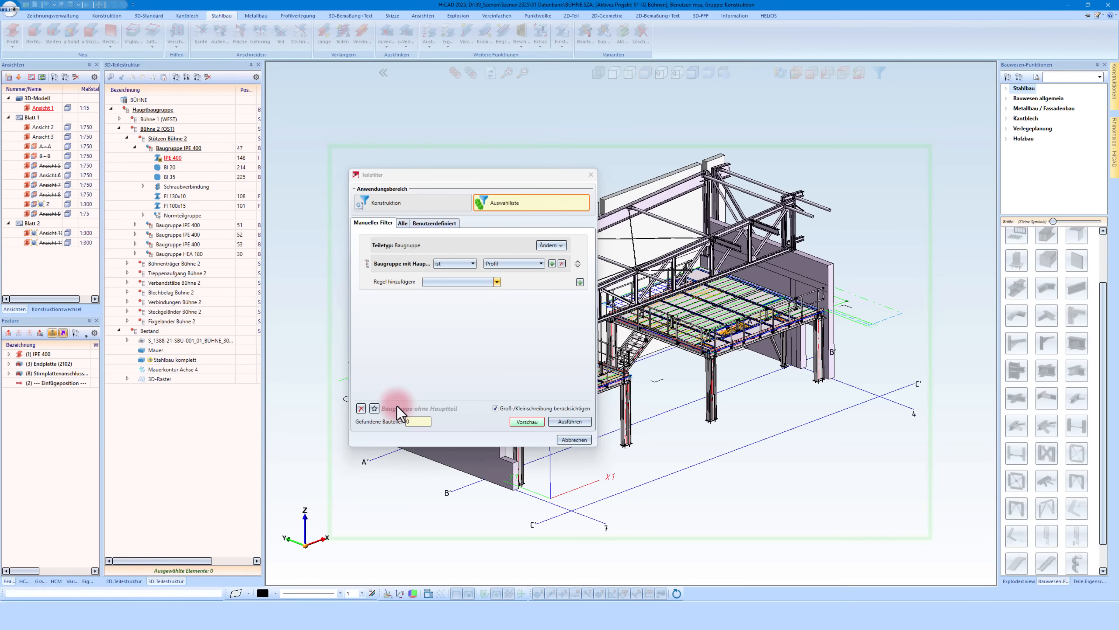
# Load the Stahlbau favourite "Baugruppe mit Profil als Hauptteil" and preview it with the scope set to Konstruktion
pyautogui.click(374, 407)
pyautogui.moveTo(429, 487)
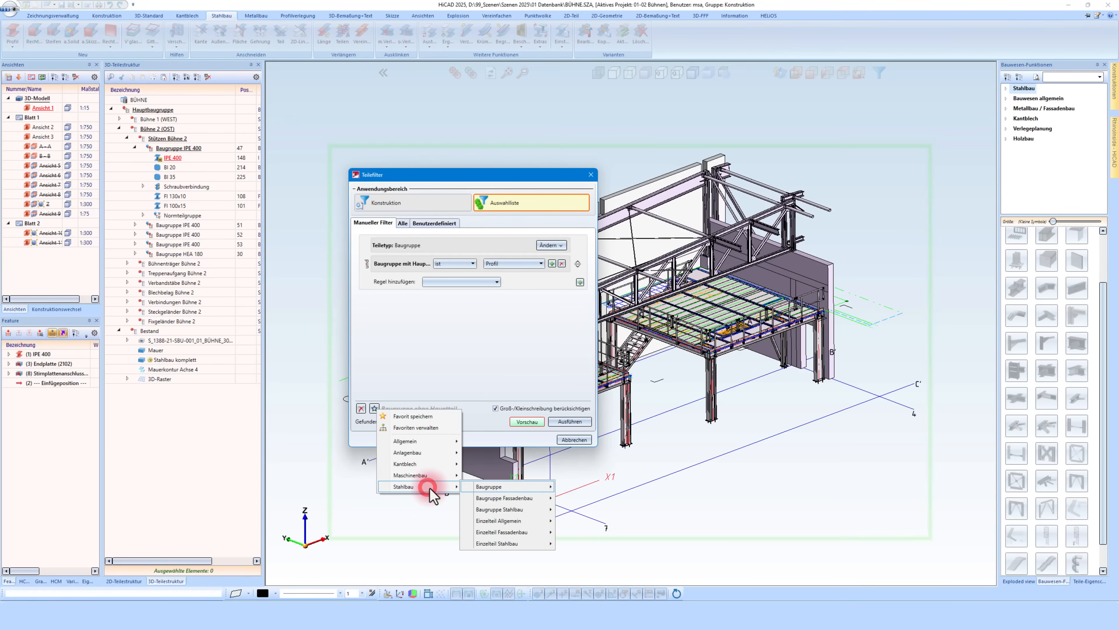
pyautogui.click(630, 509)
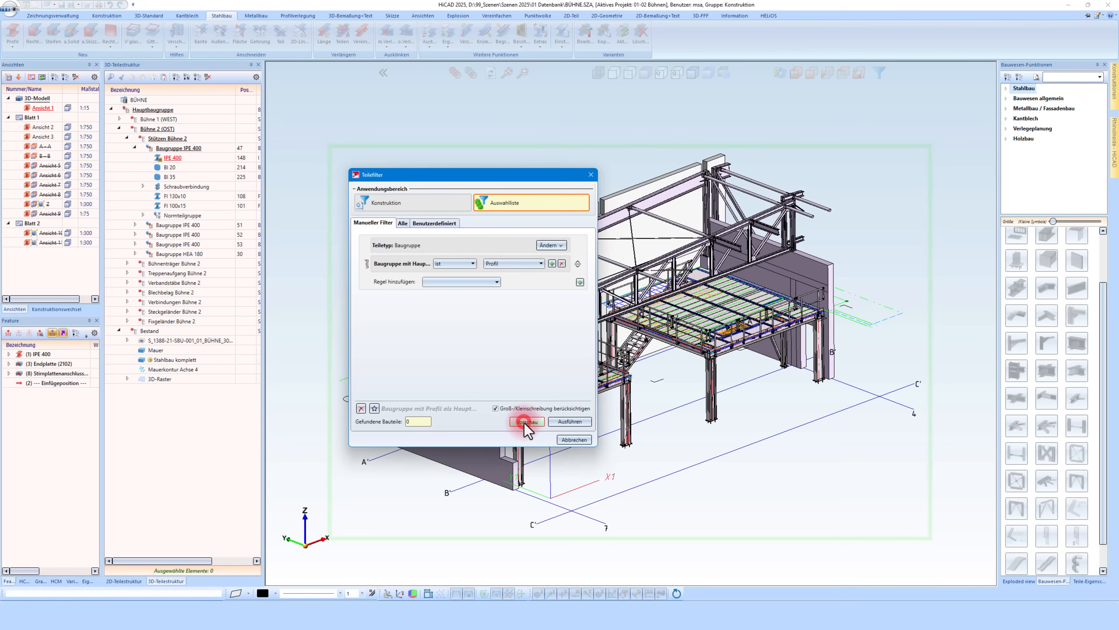
pyautogui.click(419, 204)
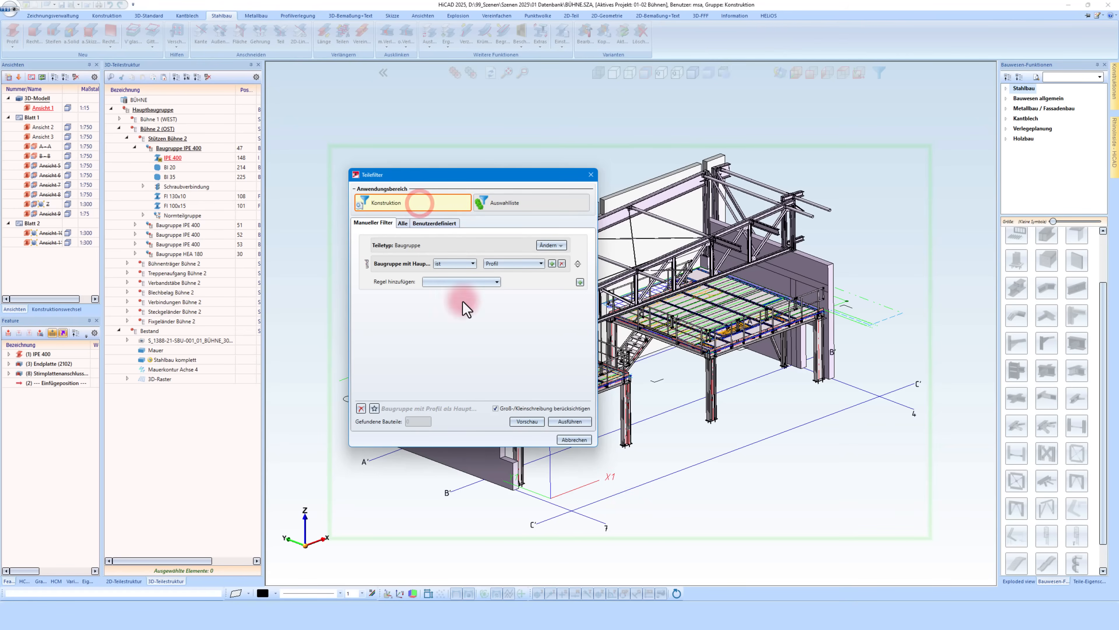
pyautogui.click(520, 422)
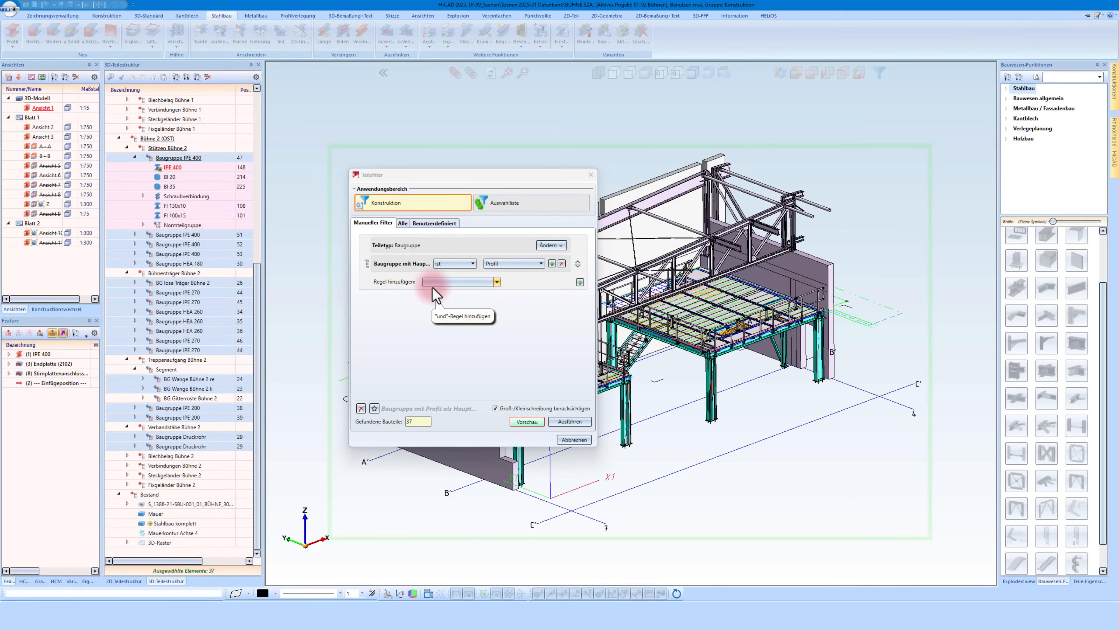
# Look at the favourites options and the user-defined filters, then return to the manual filter
pyautogui.click(375, 408)
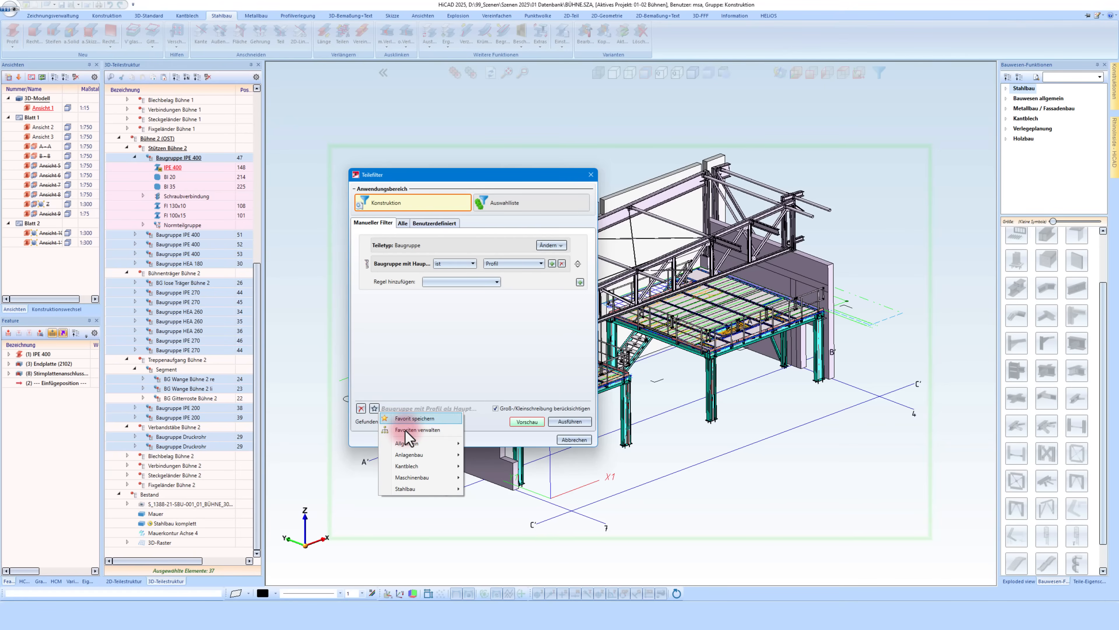
pyautogui.click(439, 224)
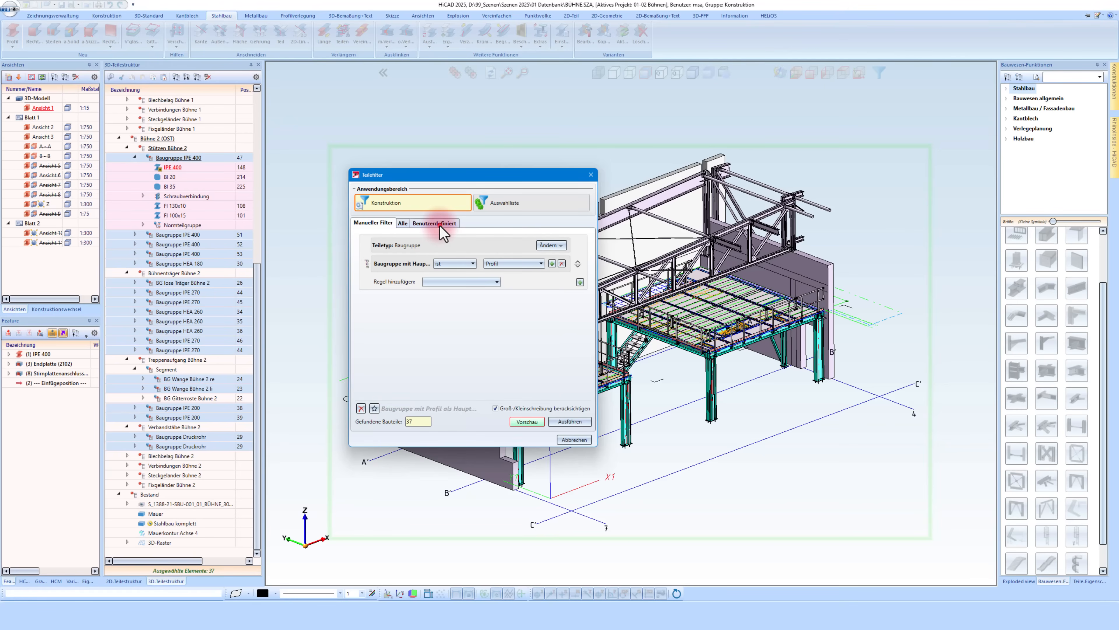
pyautogui.click(444, 224)
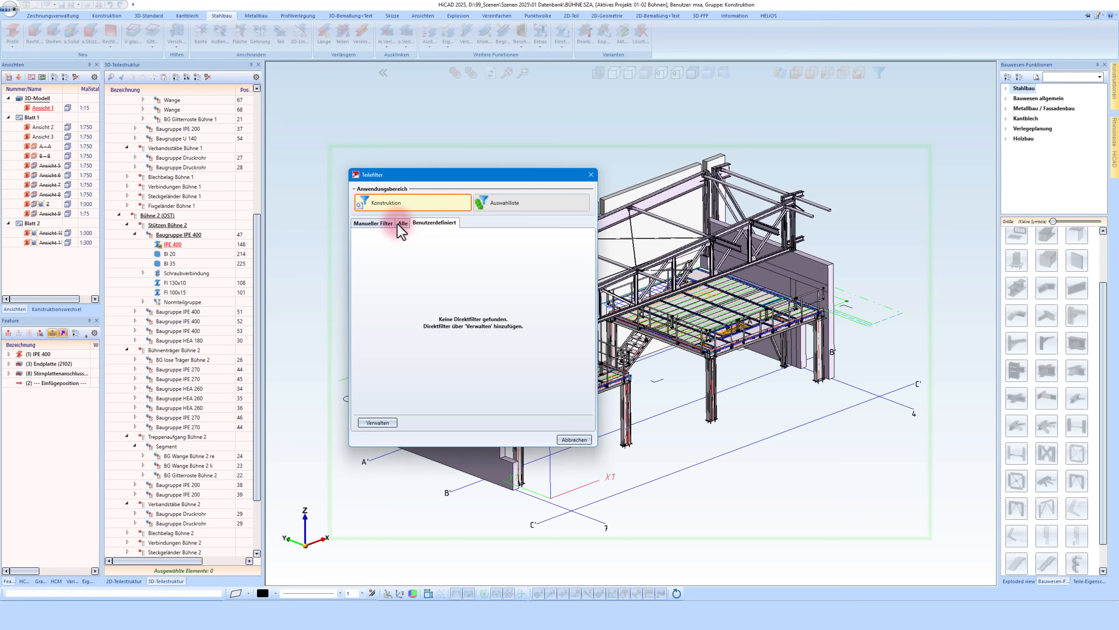
pyautogui.click(358, 224)
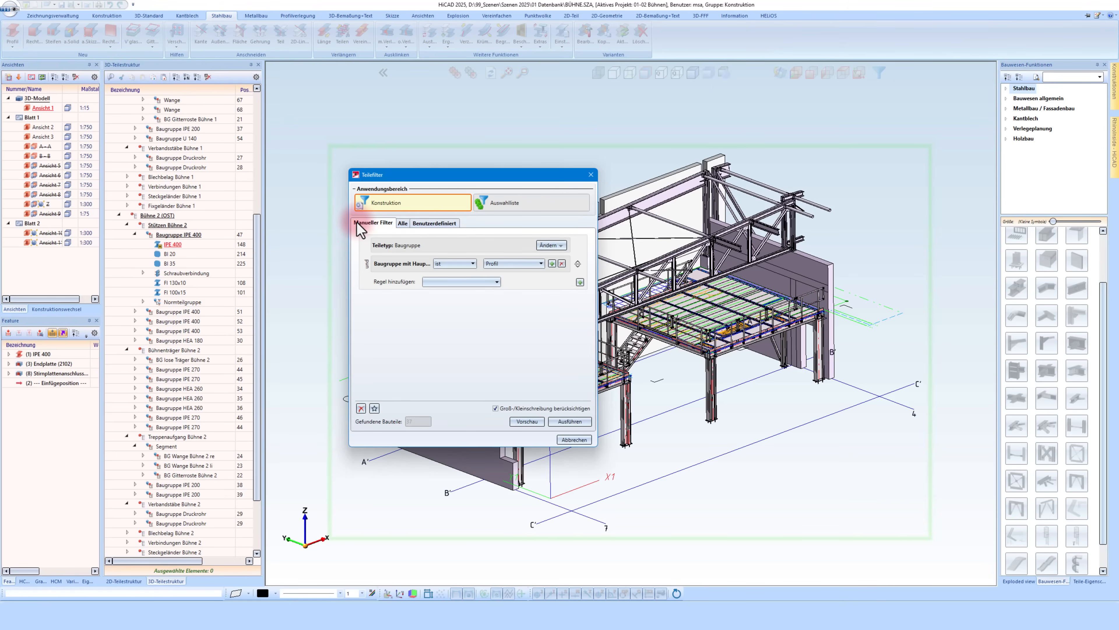
# Close the part filter without executing it and add a new sheet after Blatt 2
pyautogui.click(568, 439)
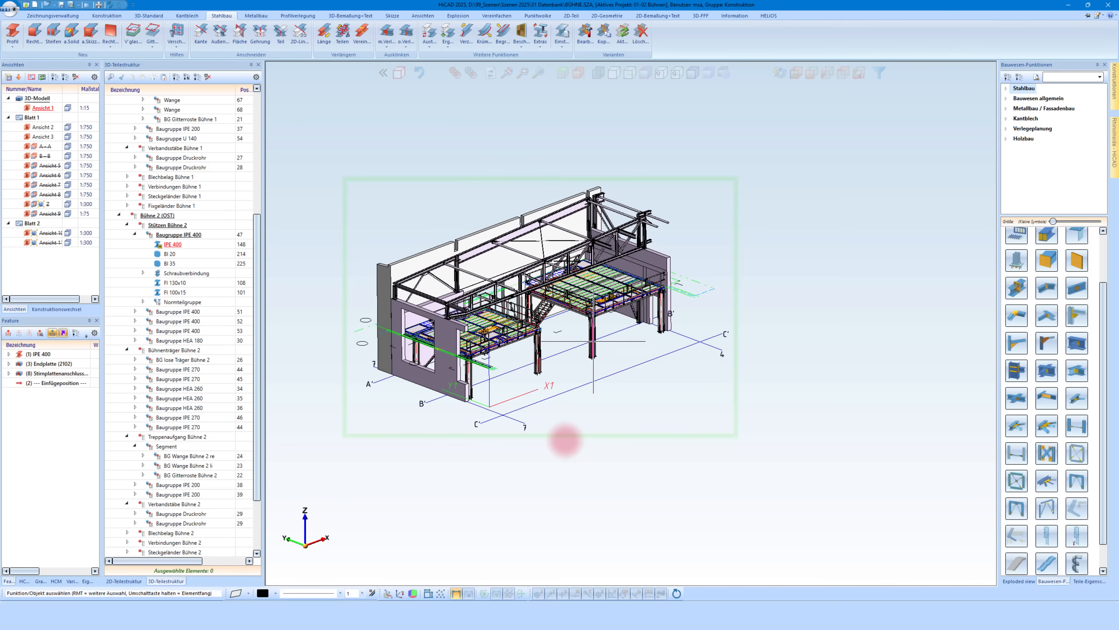
pyautogui.rightClick(35, 223)
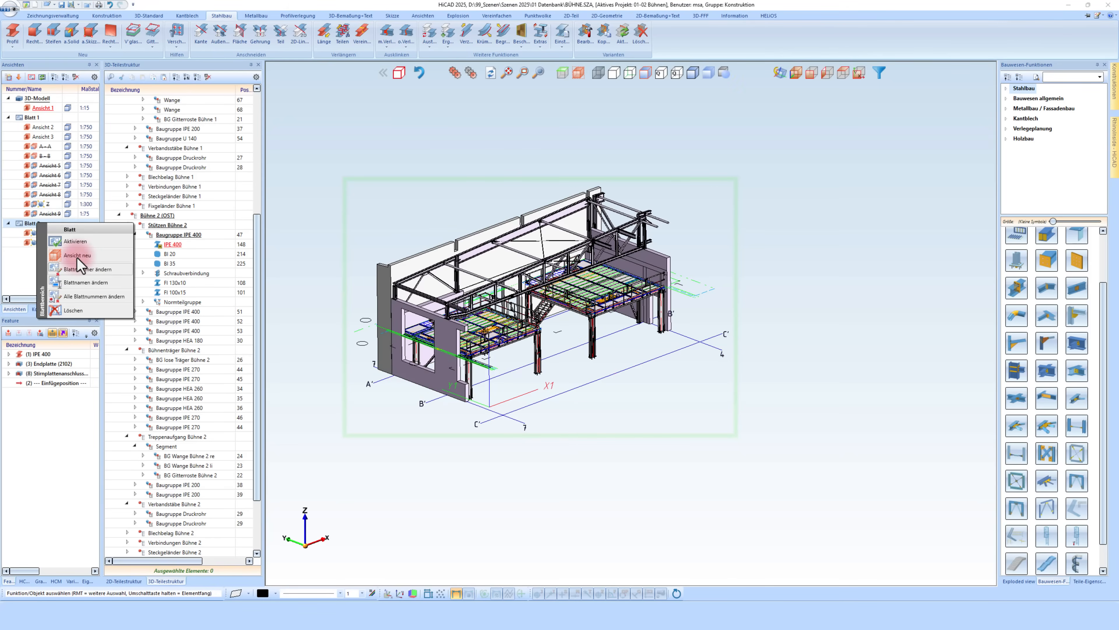
pyautogui.click(33, 78)
pyautogui.click(33, 78)
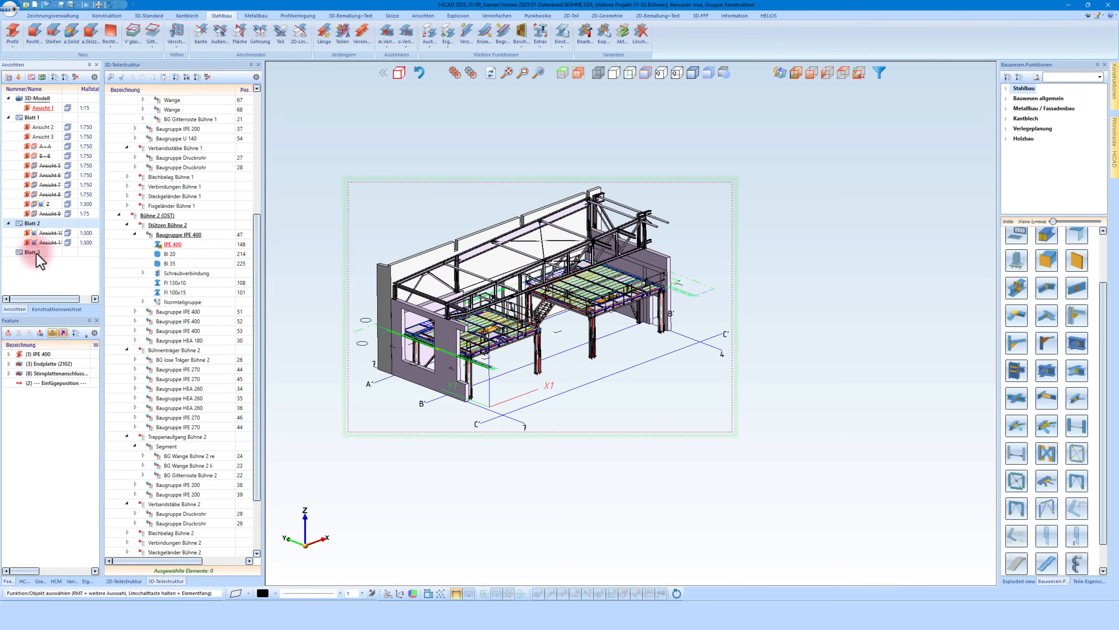
# Create a new view on Blatt 3, place it, and display it shaded with edges in an axonometric orientation
pyautogui.rightClick(37, 249)
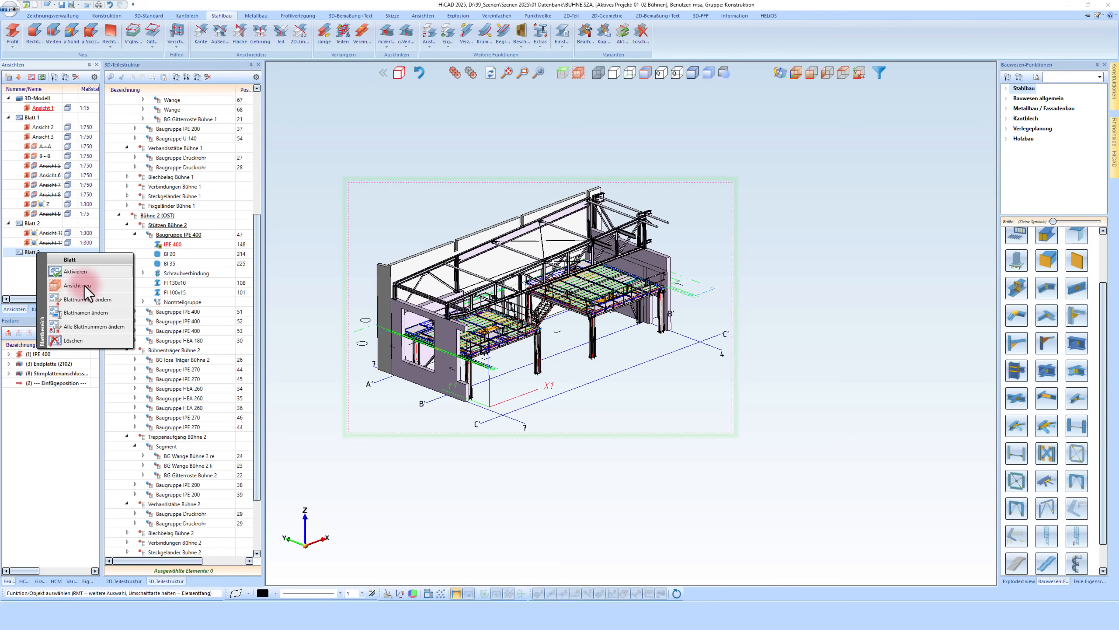
pyautogui.click(85, 285)
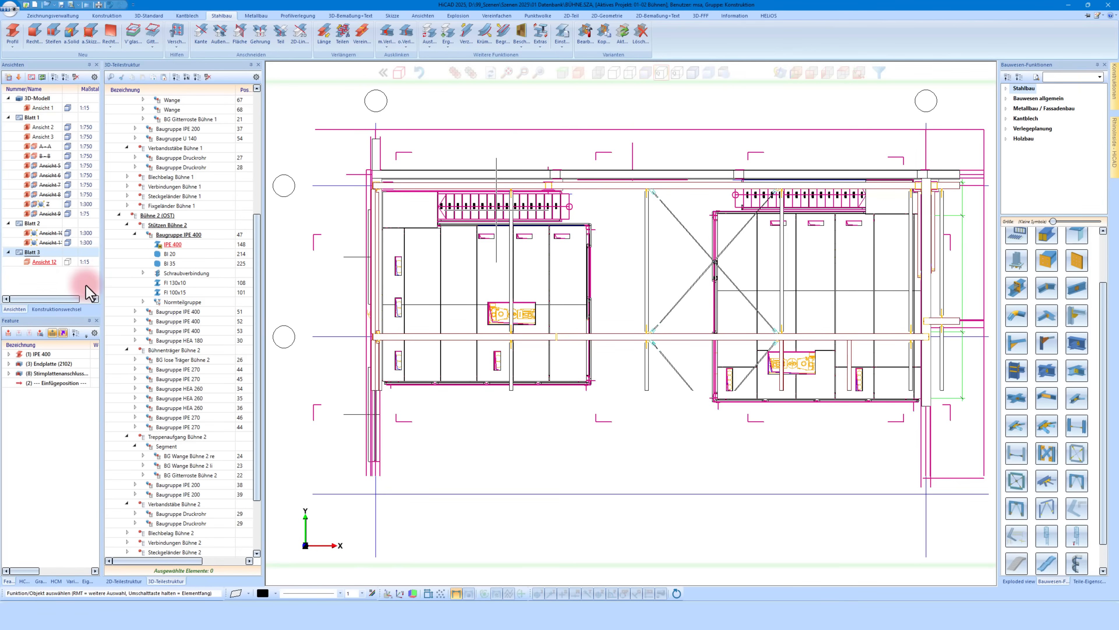
pyautogui.click(431, 168)
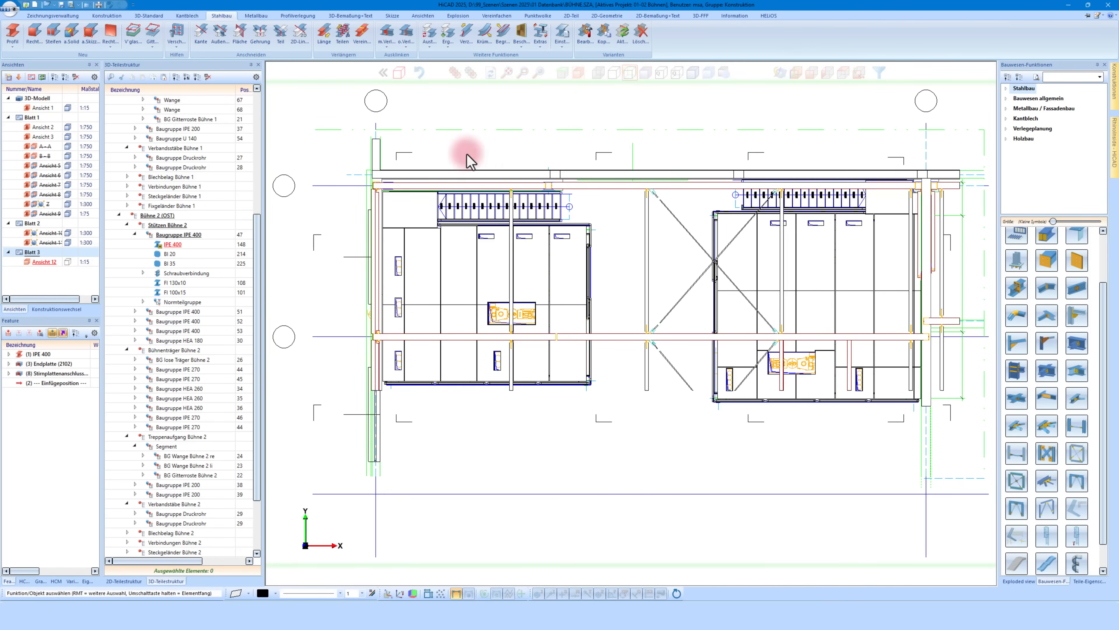
pyautogui.click(693, 73)
pyautogui.click(794, 72)
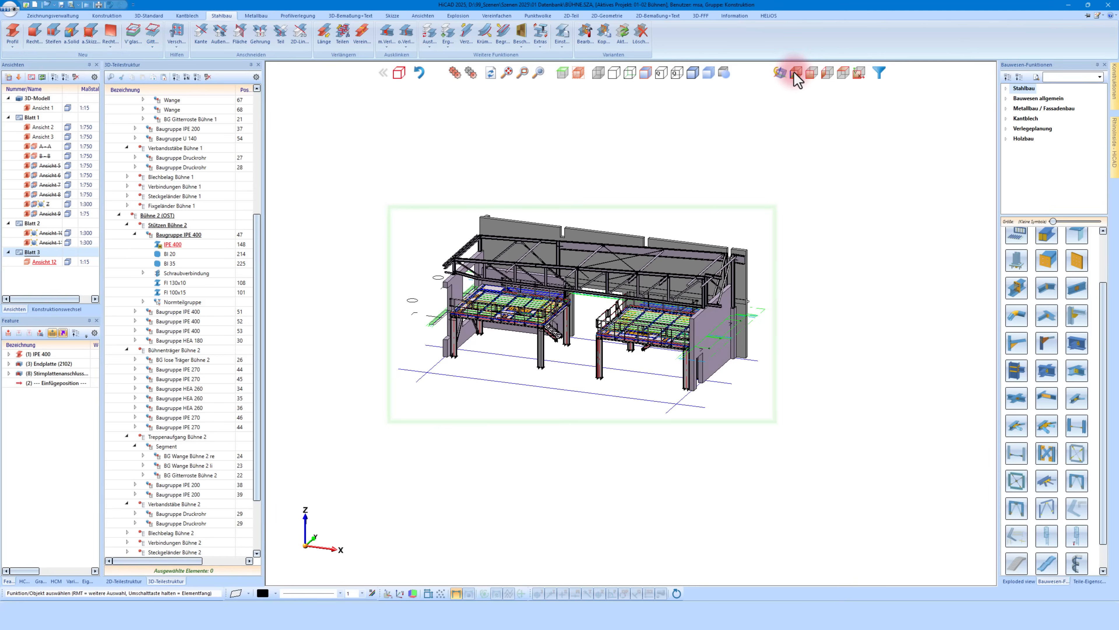
# Insert a drawing frame with title block on Blatt 3 and place it around the view
pyautogui.click(106, 16)
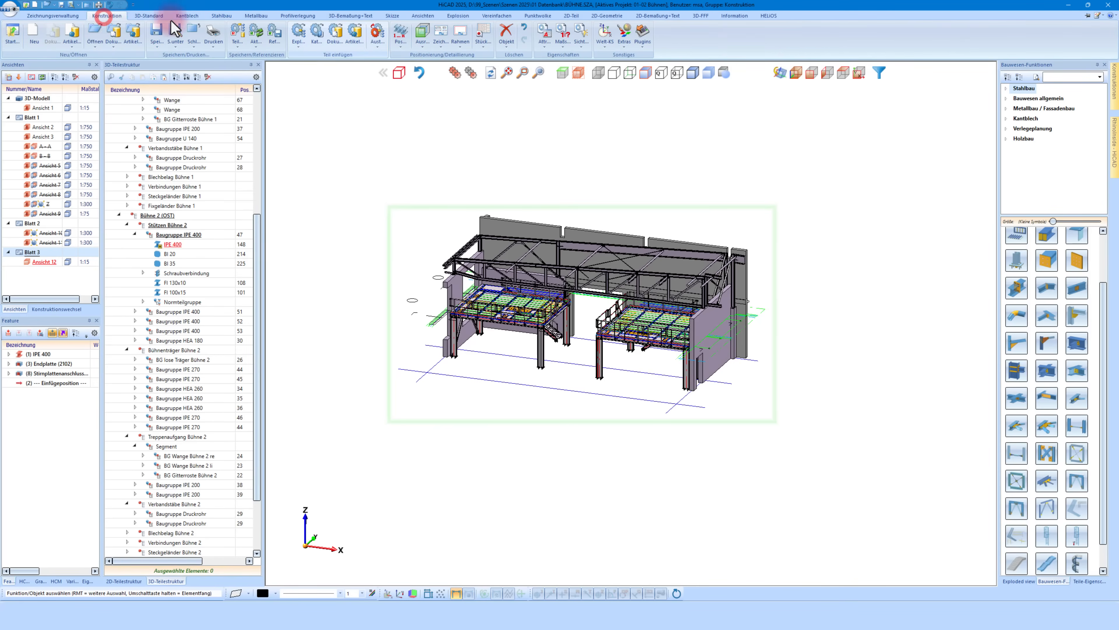
pyautogui.click(460, 35)
pyautogui.click(430, 124)
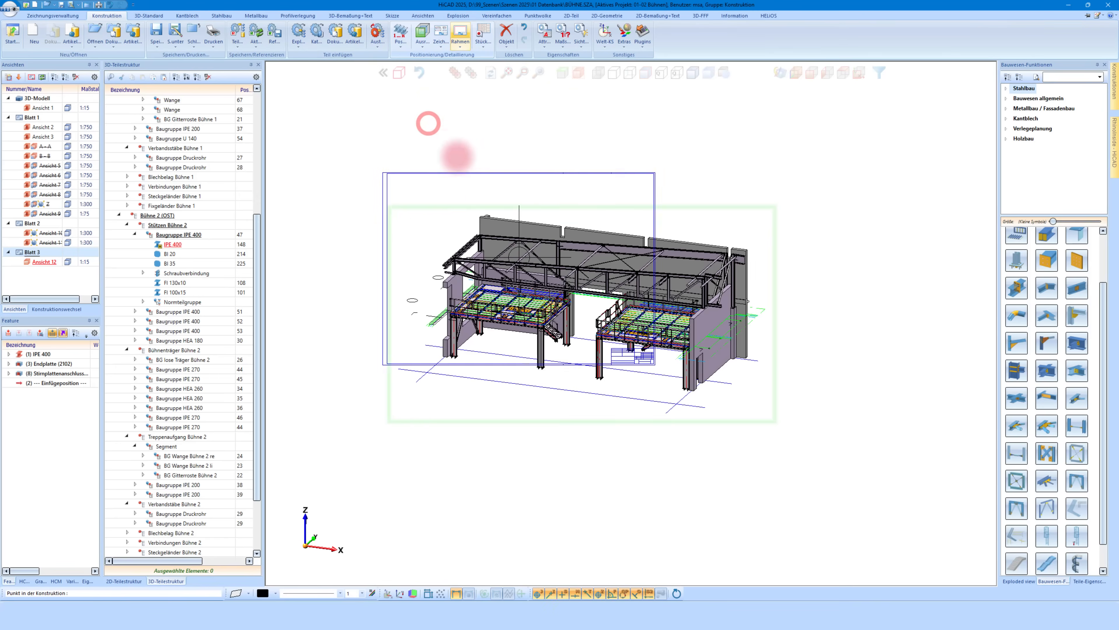
pyautogui.click(589, 310)
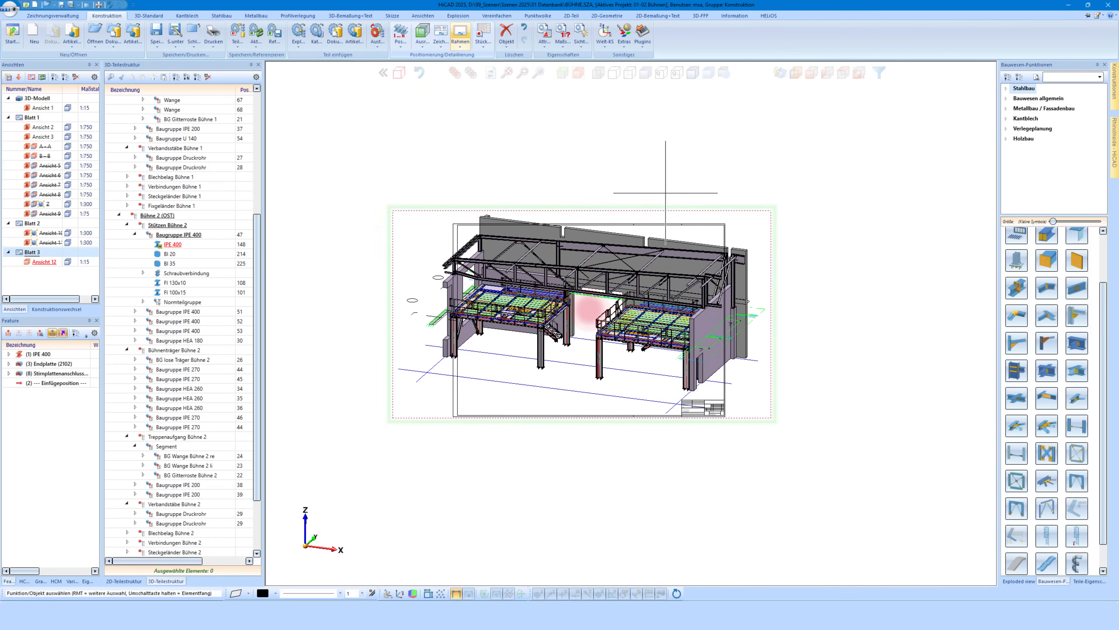
pyautogui.scroll(1, 664, 195)
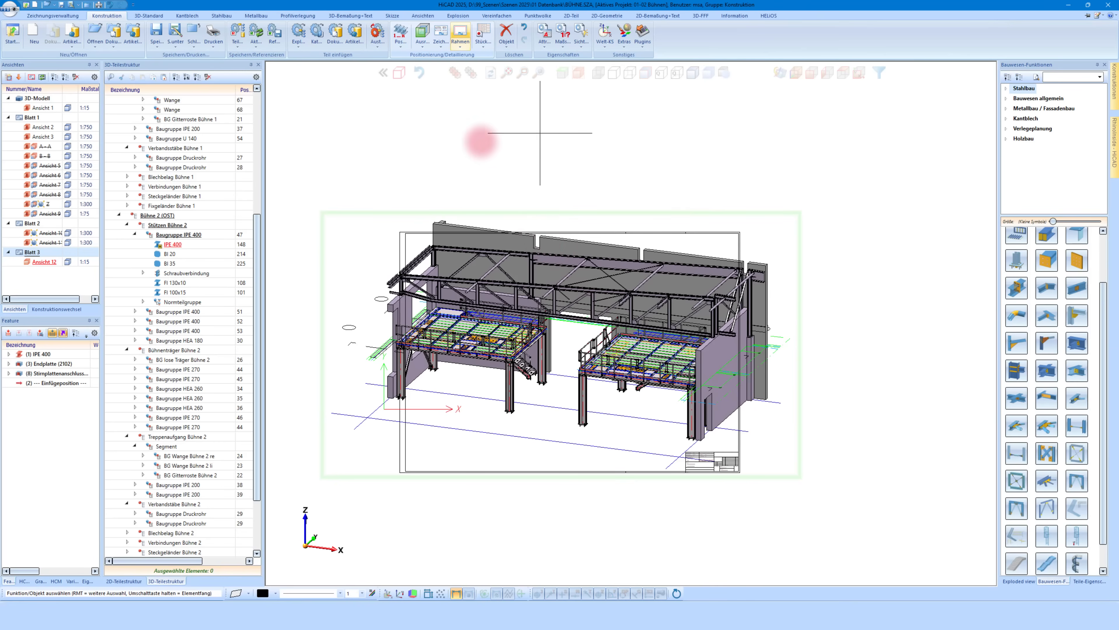
# Set the drawing scale to 1:25 and position the view within the drawing frame
pyautogui.rightClick(481, 141)
pyautogui.click(529, 422)
pyautogui.click(124, 37)
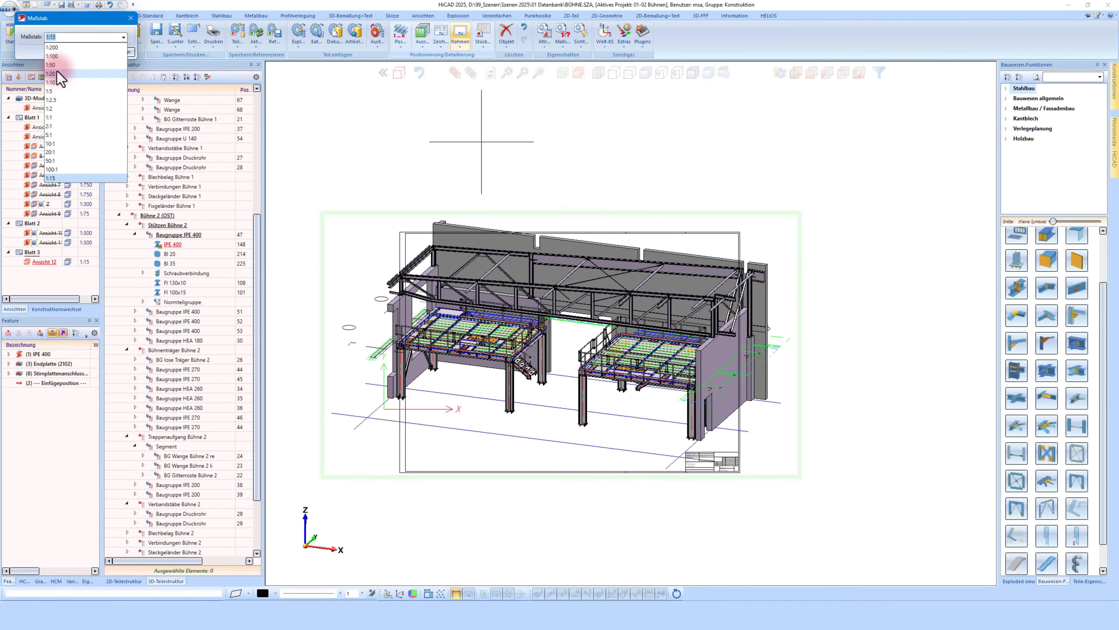
pyautogui.click(77, 73)
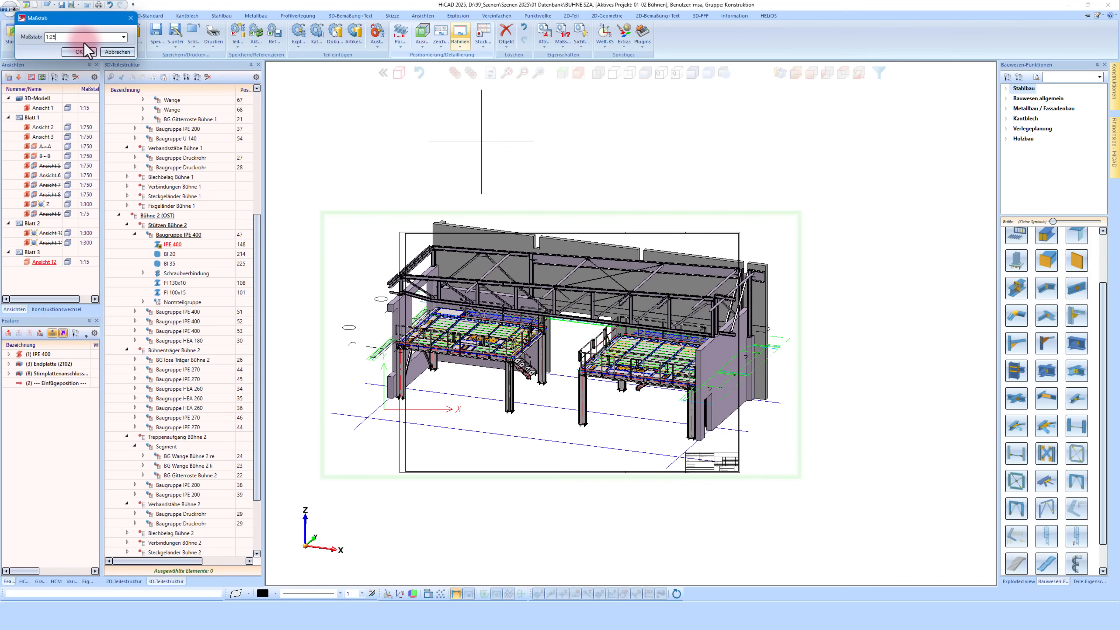
pyautogui.click(78, 52)
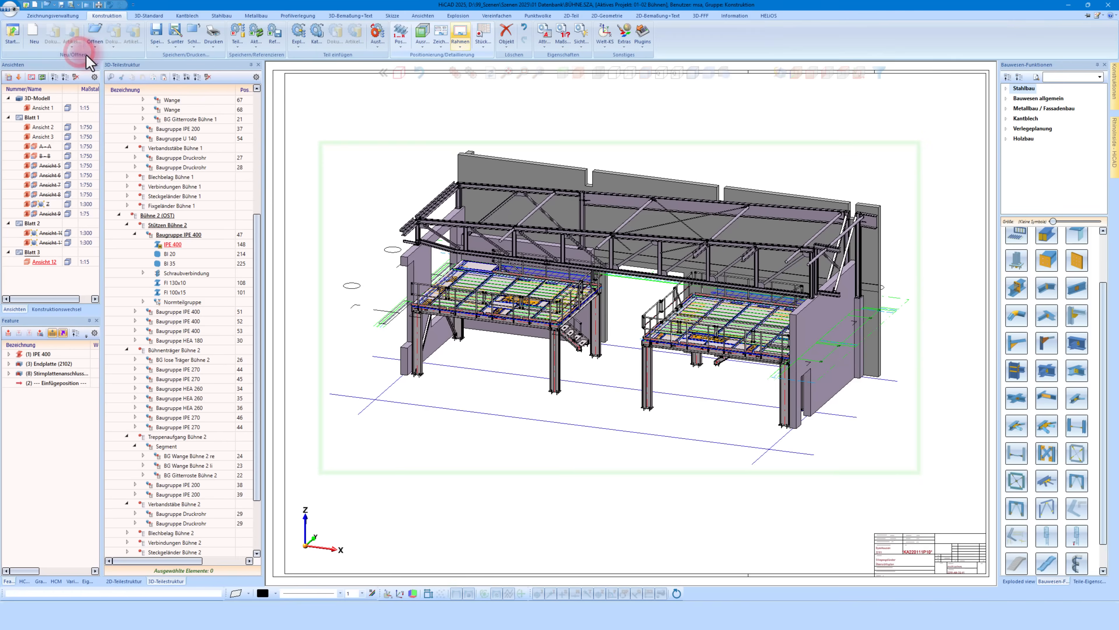
pyautogui.moveTo(583, 183); pyautogui.dragTo(606, 212)
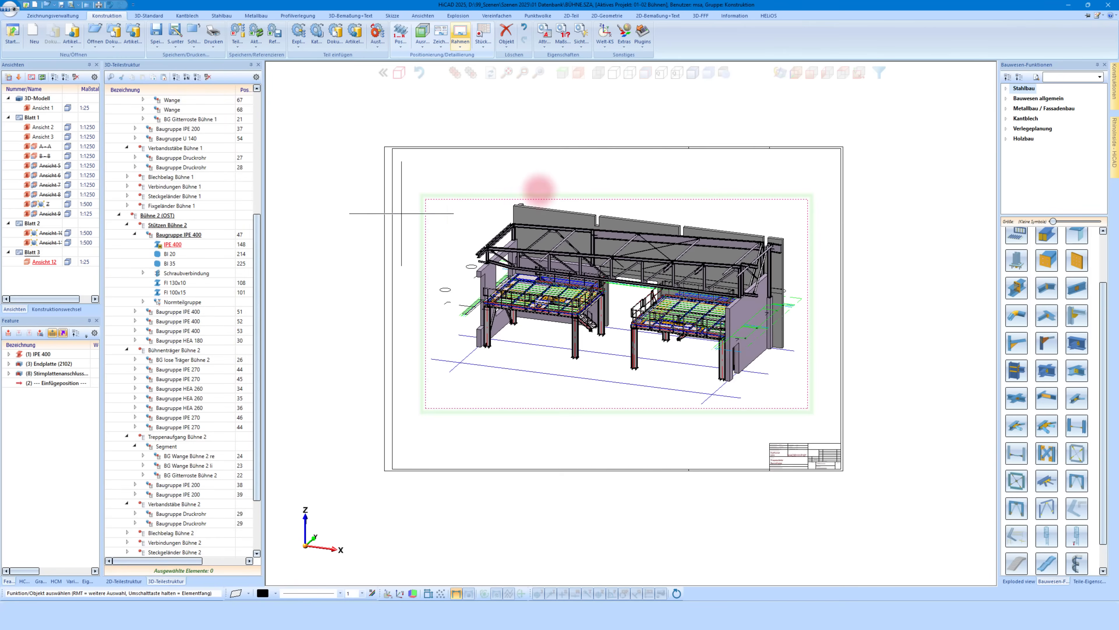
pyautogui.scroll(1, 539, 190)
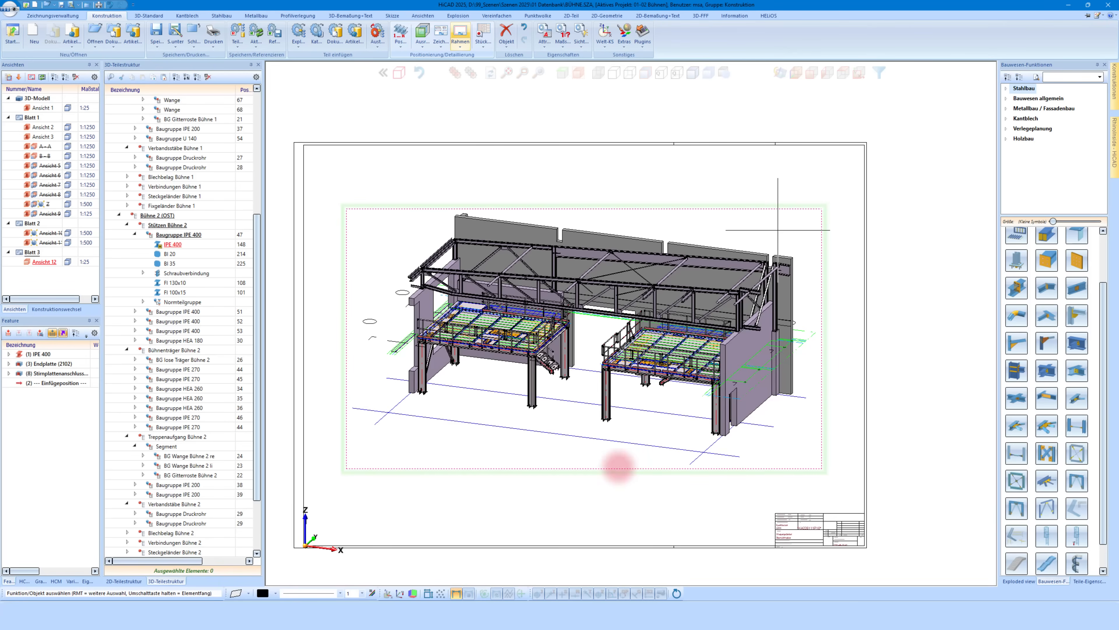
# Preview and execute the part filter for assemblies with main part type Profil, and show only the selected assemblies in the view
pyautogui.click(879, 73)
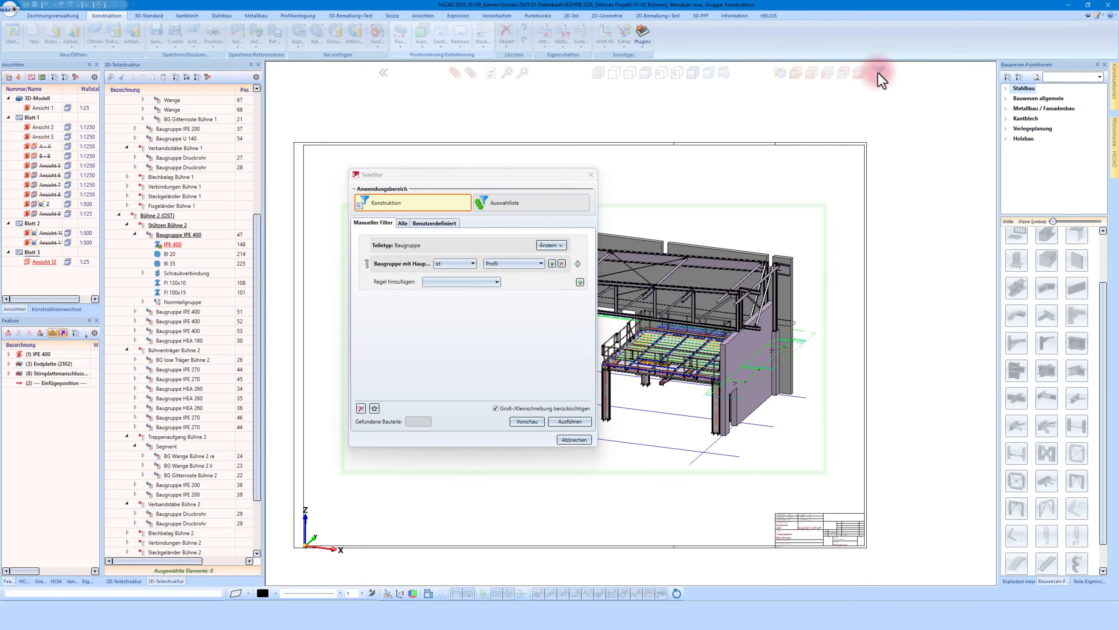
pyautogui.click(532, 424)
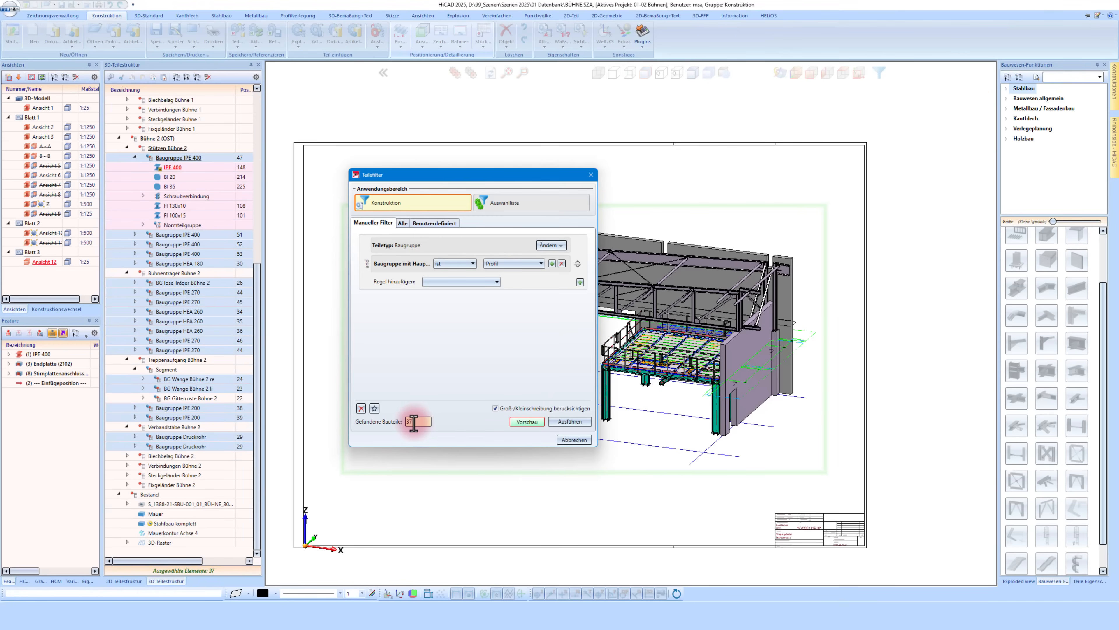
pyautogui.click(572, 422)
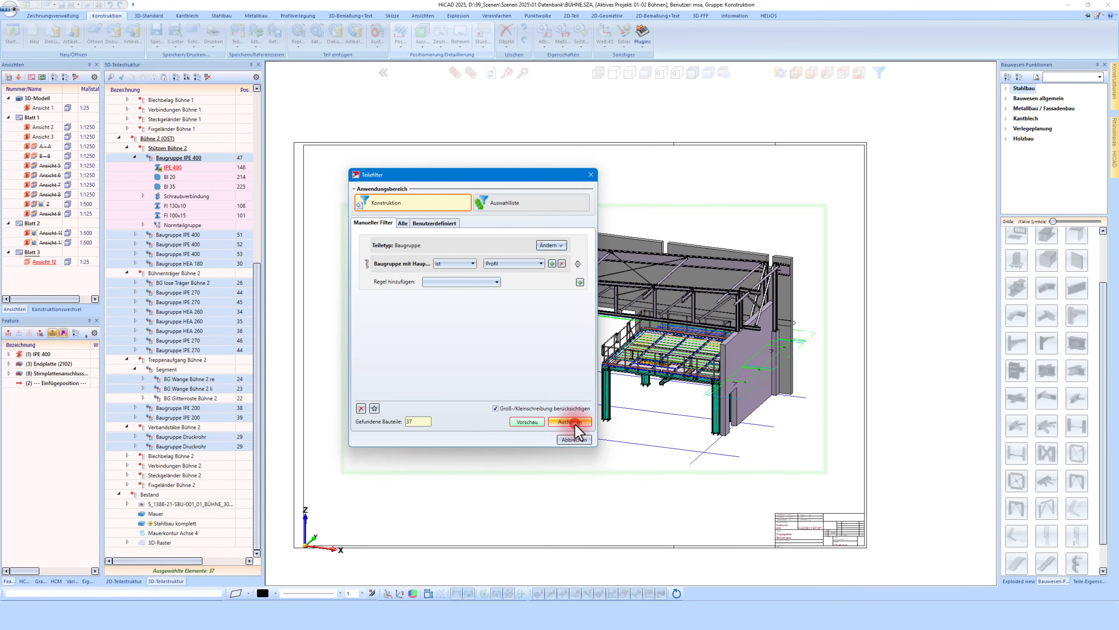
pyautogui.rightClick(178, 284)
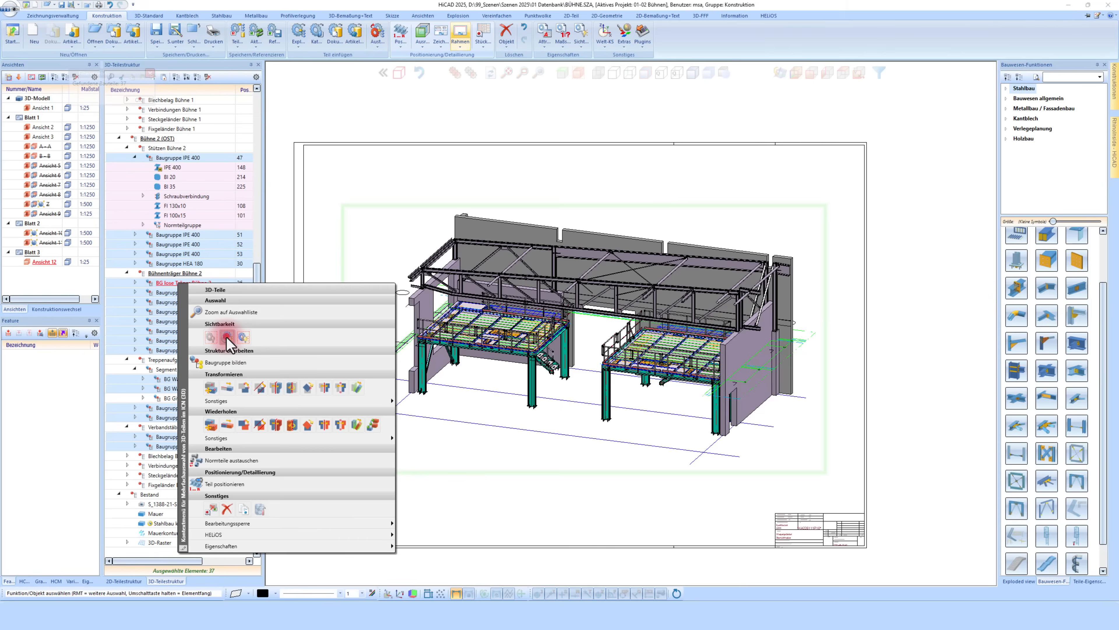
pyautogui.click(226, 337)
pyautogui.click(825, 343)
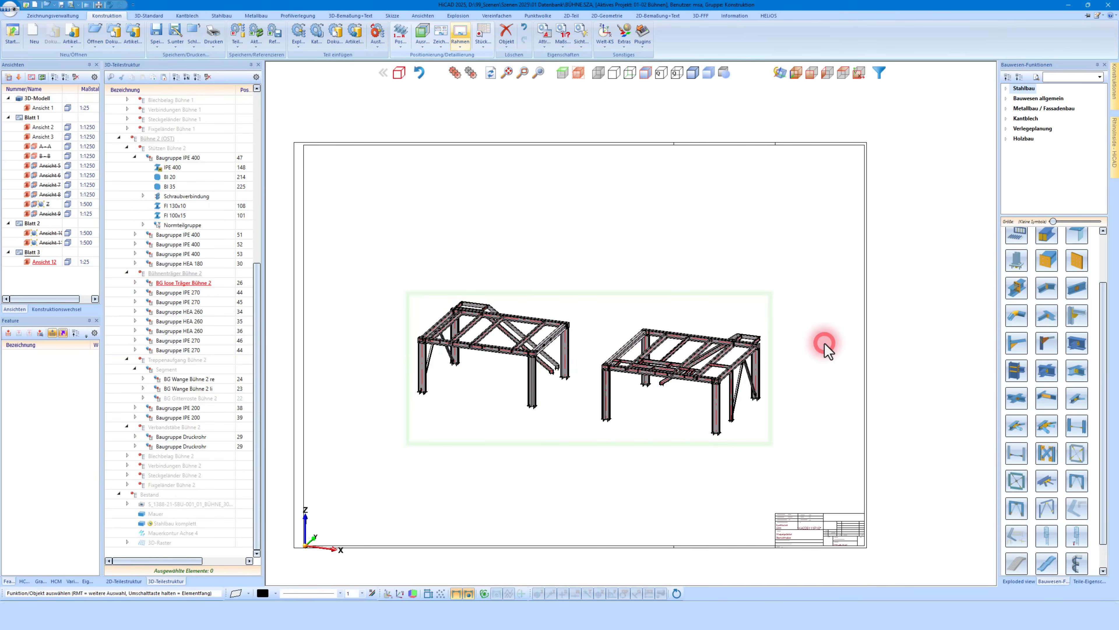
# Rotate the view, move it towards the upper-left corner of the sheet and set its view scale to 1:30
pyautogui.moveTo(639, 361); pyautogui.dragTo(616, 372, button='middle')
pyautogui.moveTo(697, 243); pyautogui.dragTo(599, 191)
pyautogui.rightClick(467, 195)
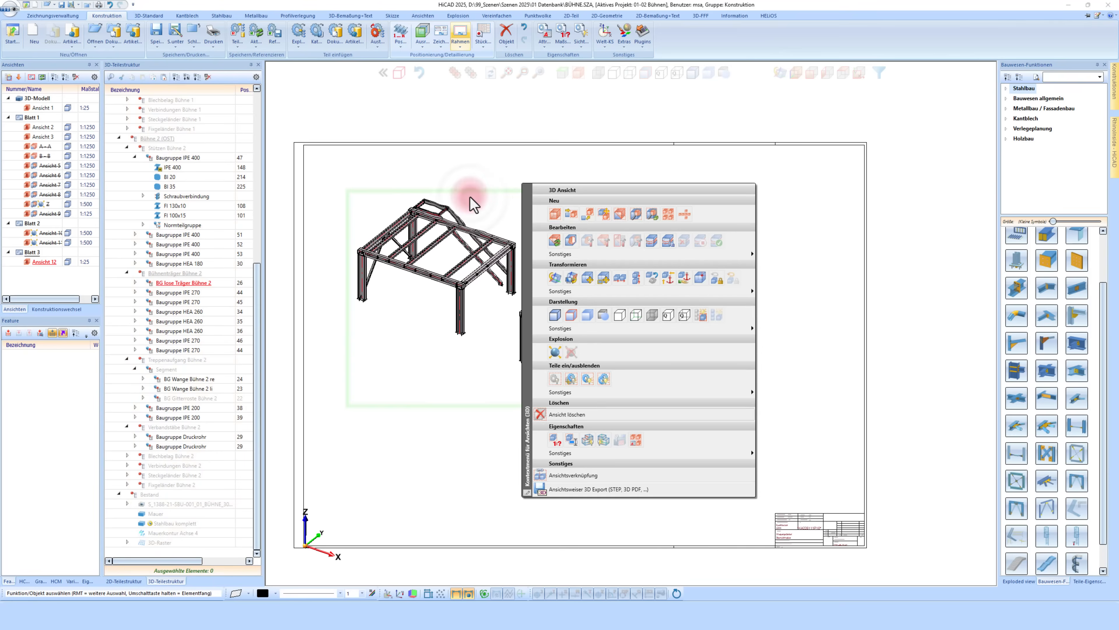
pyautogui.click(554, 440)
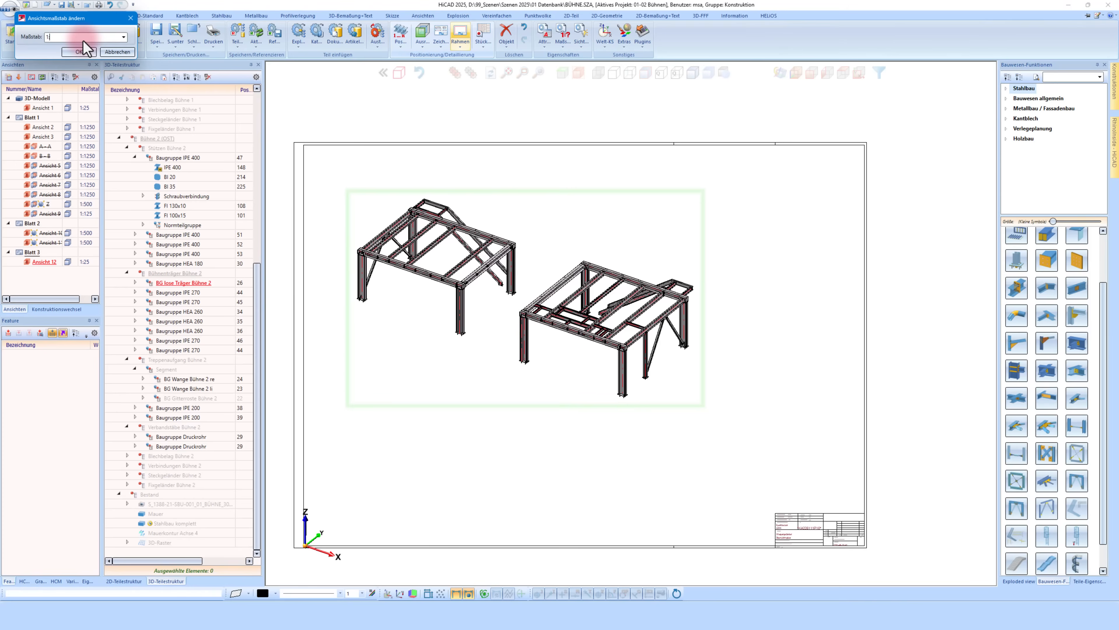
pyautogui.write('1:30')
pyautogui.click(80, 52)
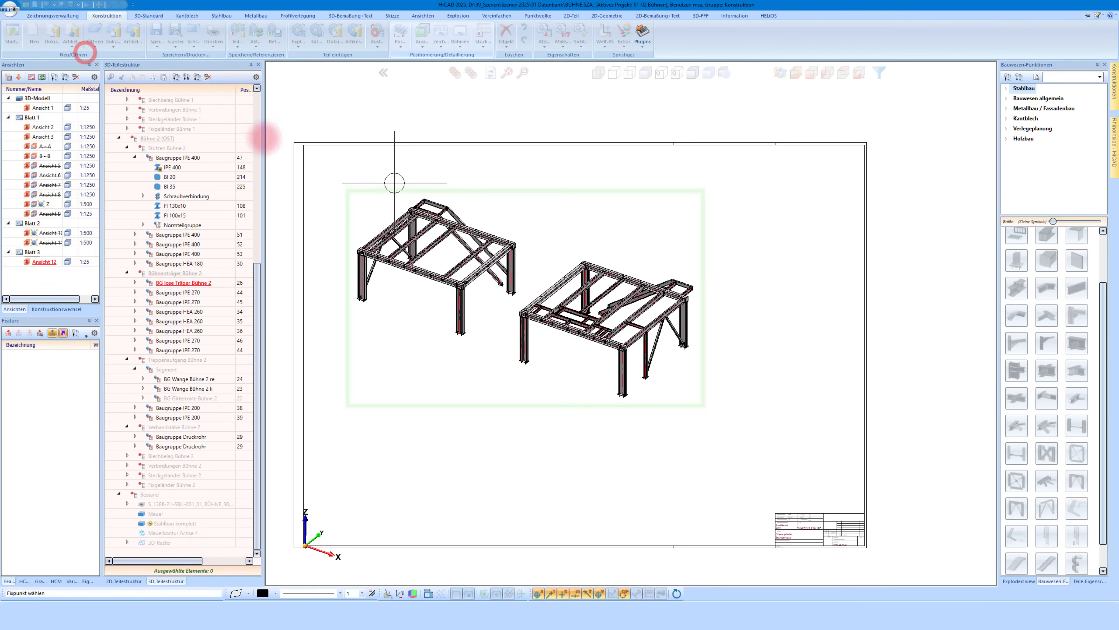
pyautogui.moveTo(505, 199); pyautogui.dragTo(471, 181)
pyautogui.scroll(2, 377, 110)
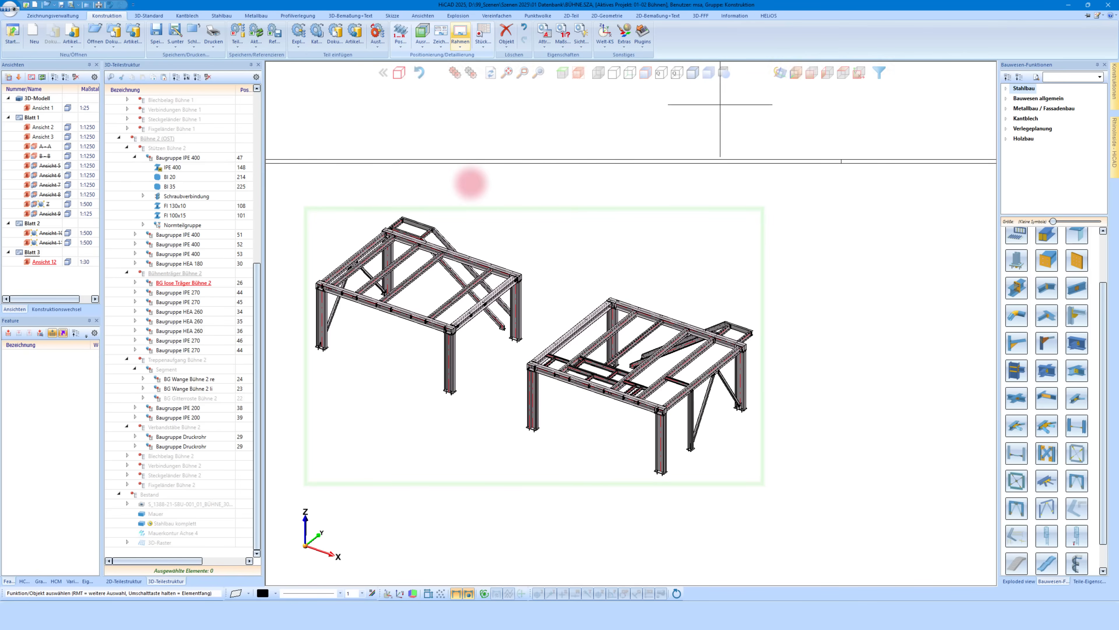
# Reselect the profile assemblies with the part filter and annotate them automatically using the configuration file 00_Detail_Teile(SN-Pos).ftd
pyautogui.click(879, 73)
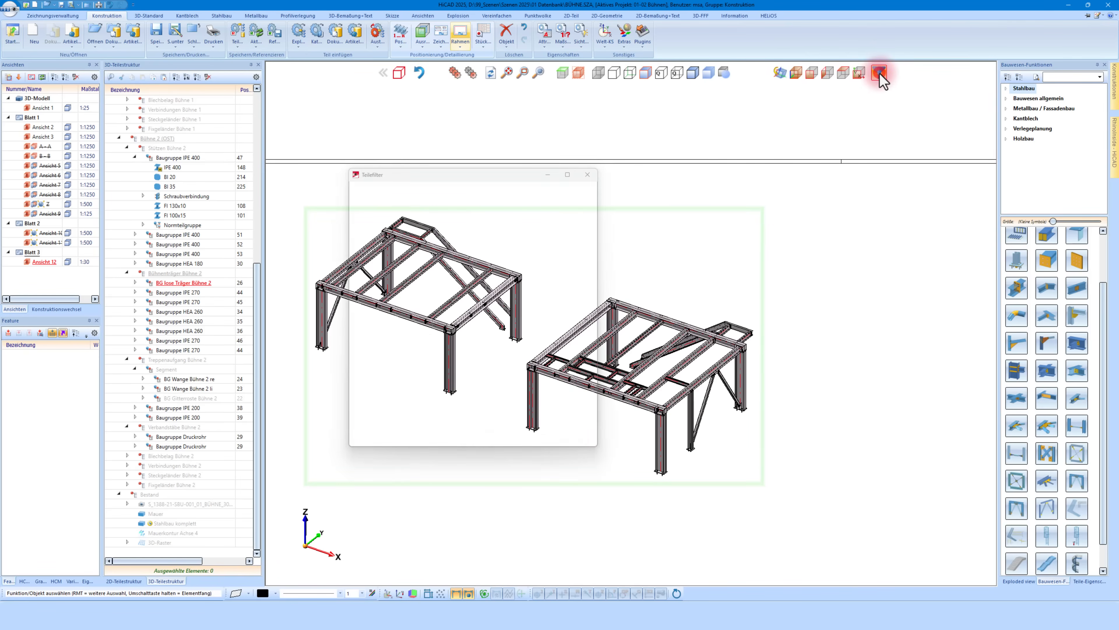
pyautogui.click(562, 422)
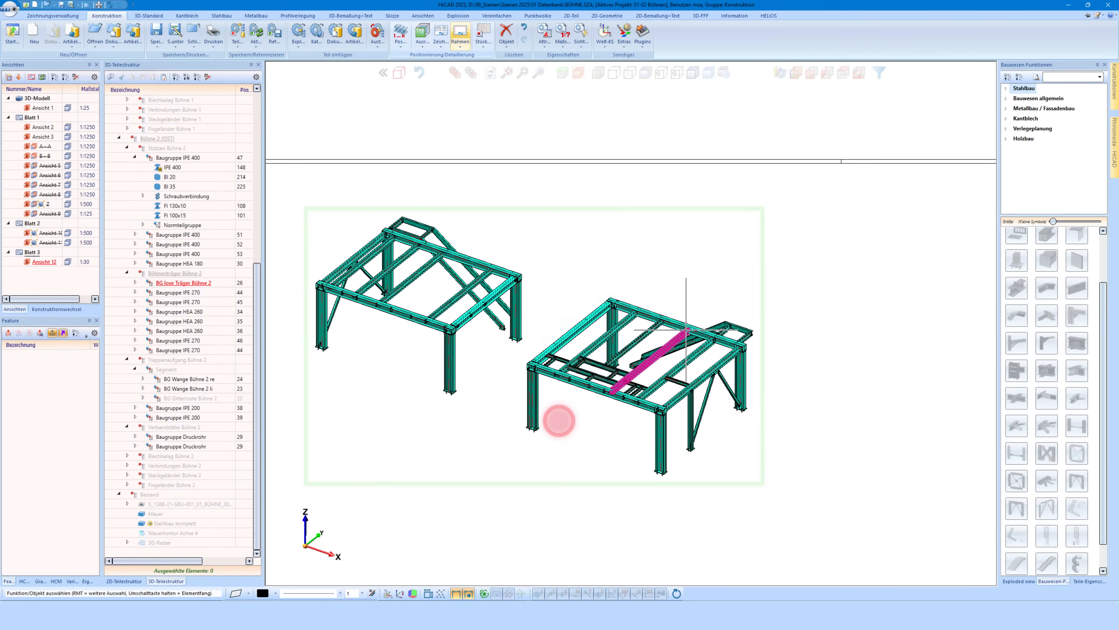
pyautogui.click(351, 15)
pyautogui.click(628, 54)
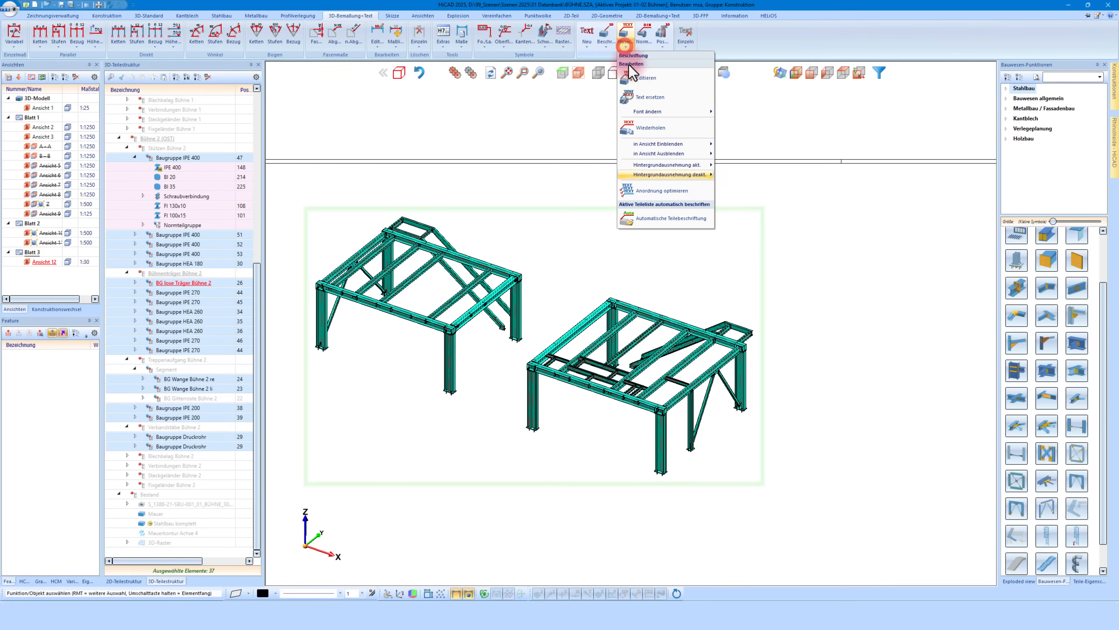
pyautogui.click(665, 222)
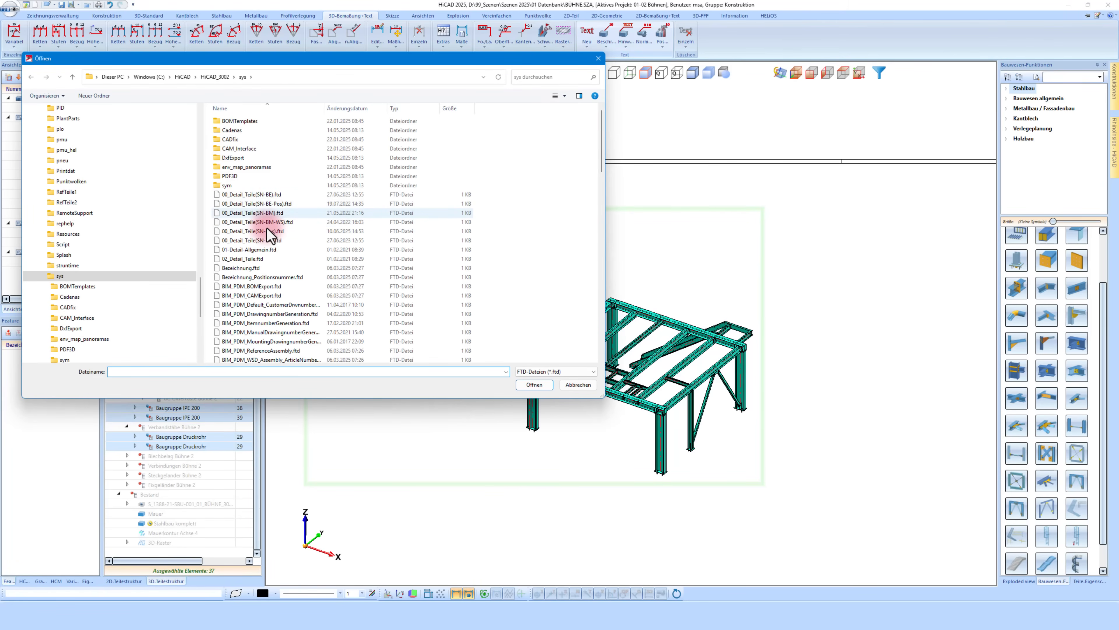
pyautogui.click(265, 231)
pyautogui.click(533, 383)
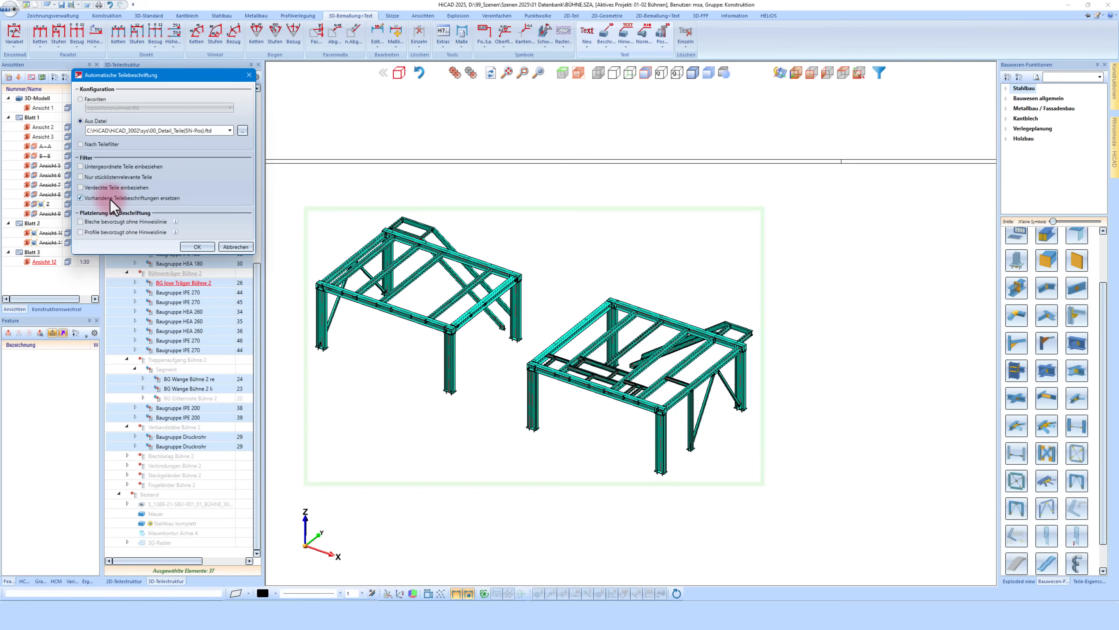
pyautogui.click(197, 246)
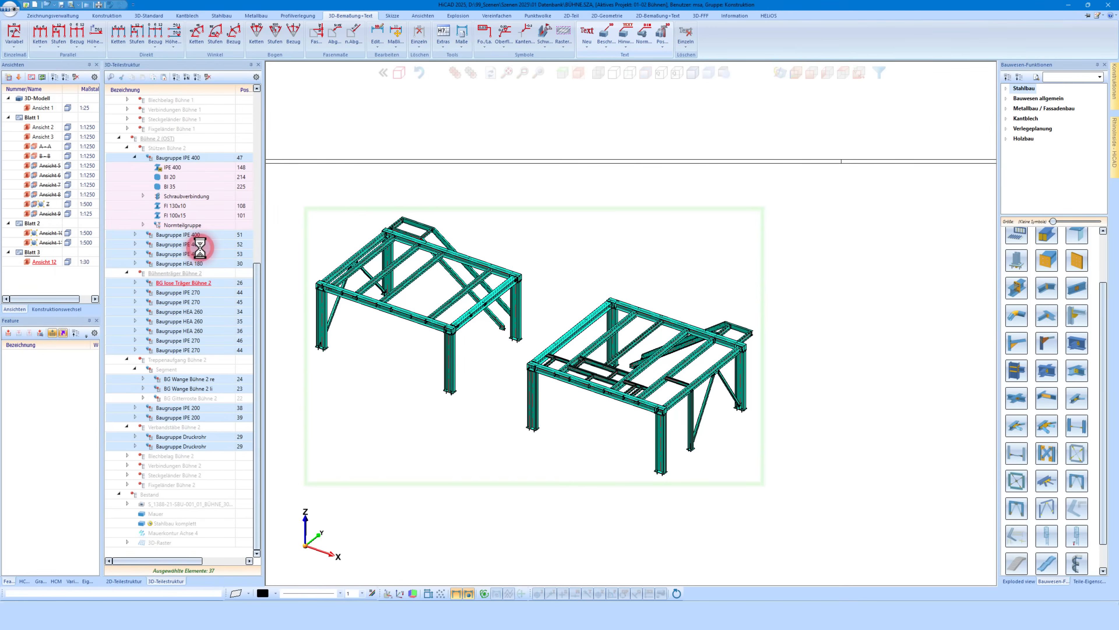
pyautogui.click(849, 277)
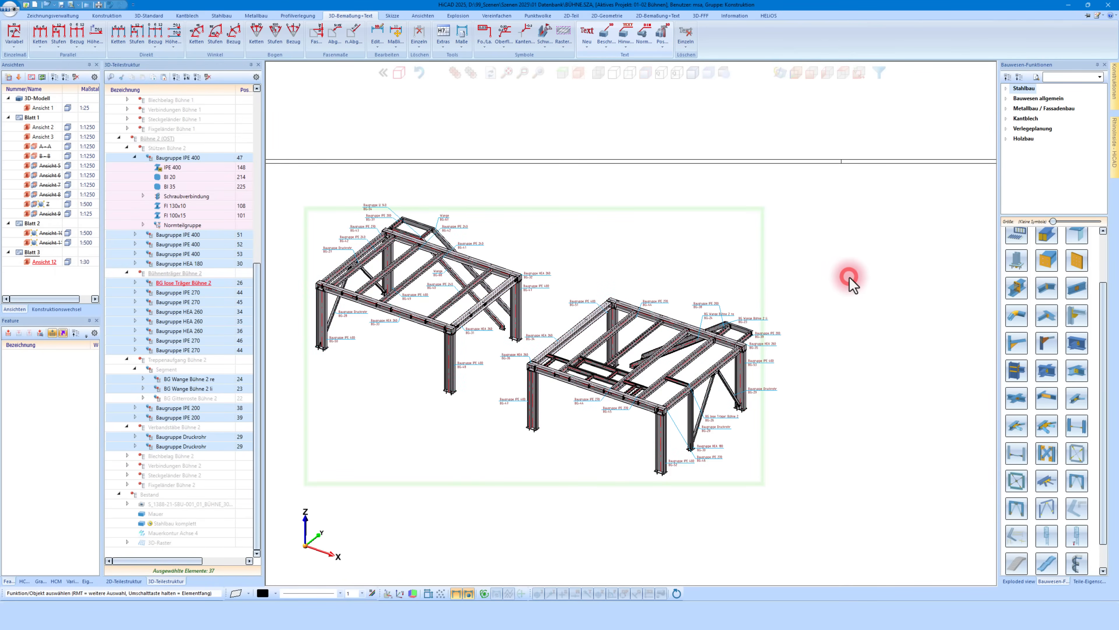
# Copy the annotated assembly view and place the copy below the original inside the drawing frame
pyautogui.scroll(3, 346, 232)
pyautogui.scroll(1, 345, 233)
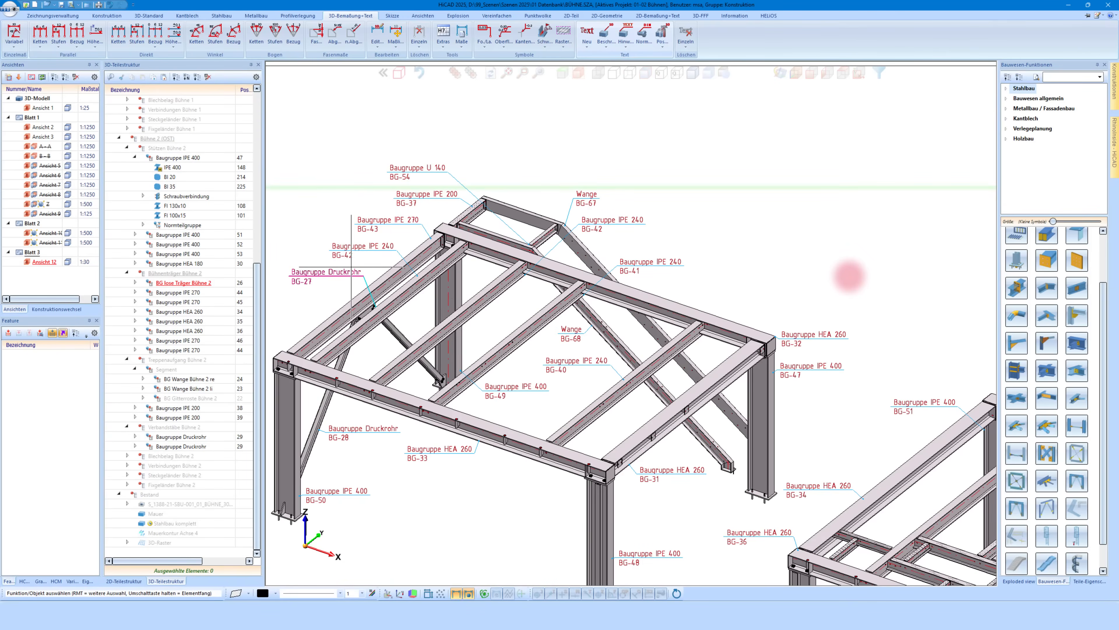
pyautogui.scroll(-5, 335, 247)
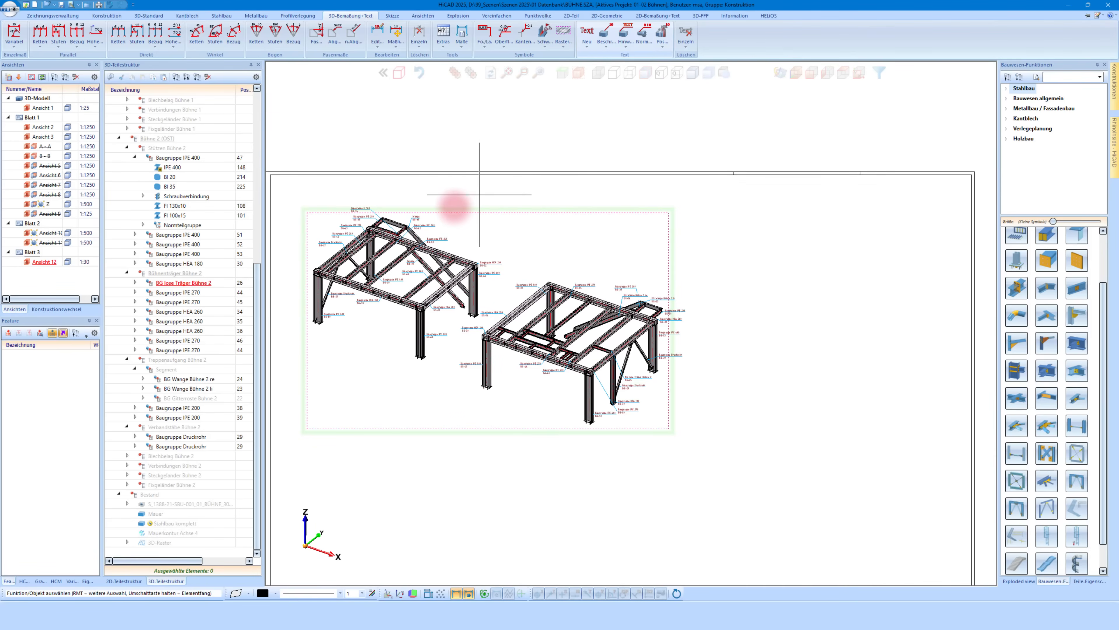
pyautogui.rightClick(455, 206)
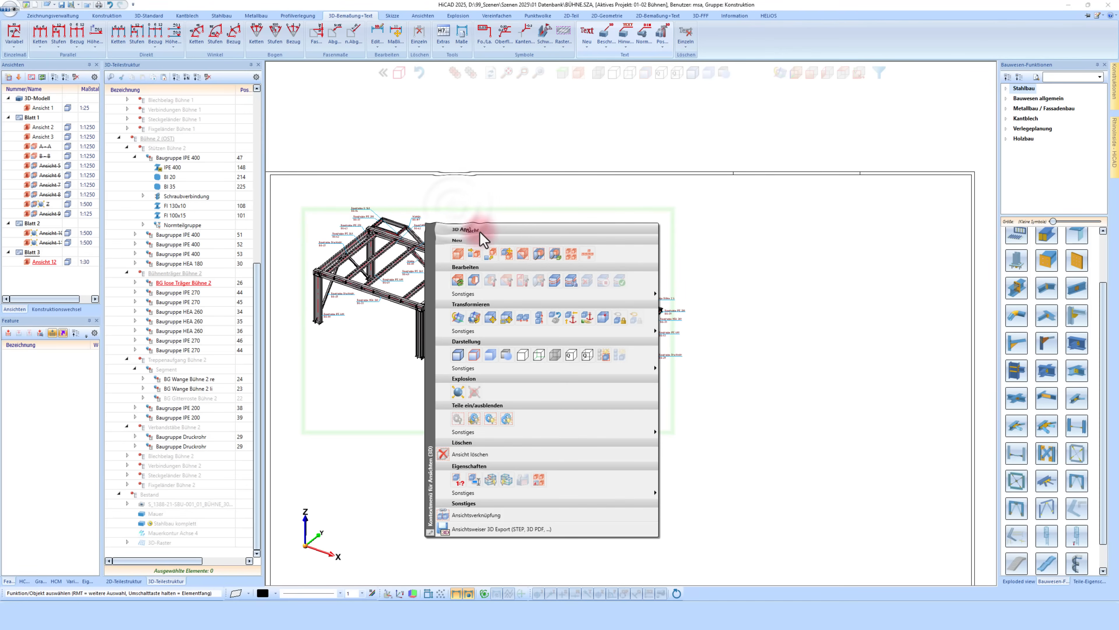
pyautogui.click(508, 258)
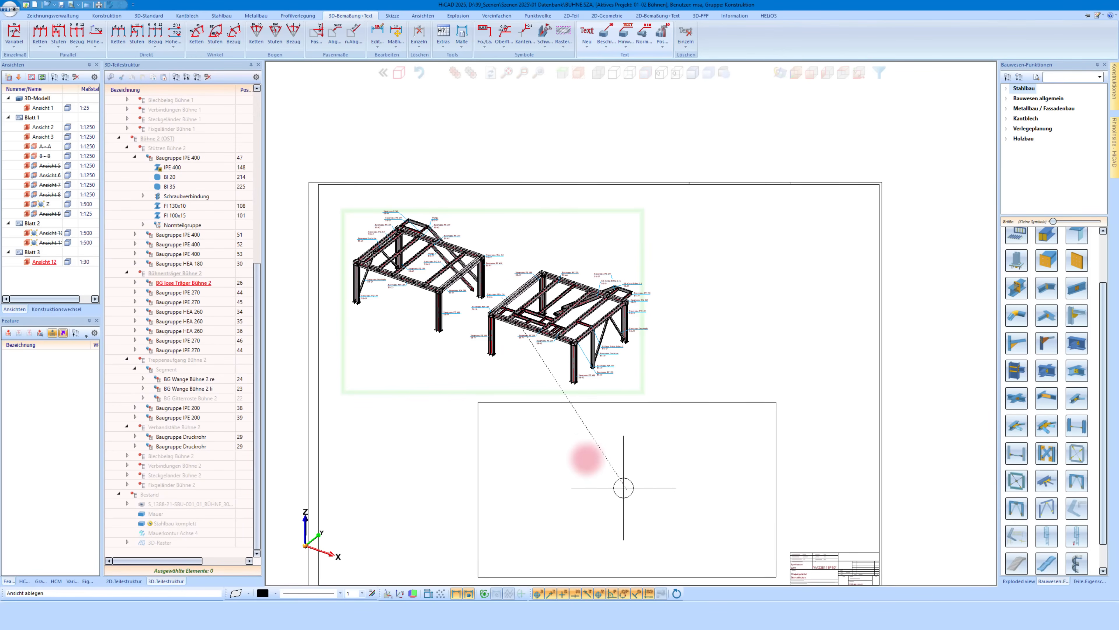
pyautogui.click(599, 484)
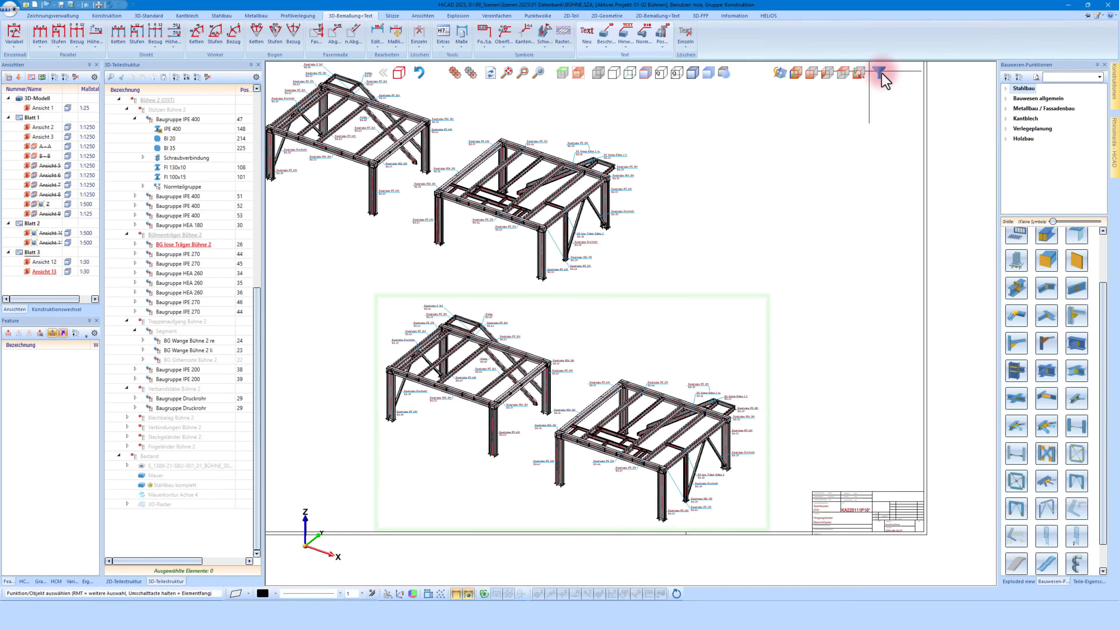
# Select the I-Profil parts with the part filter, using the Stahlbau favourite for Einzelteil Stahlbau
pyautogui.click(879, 72)
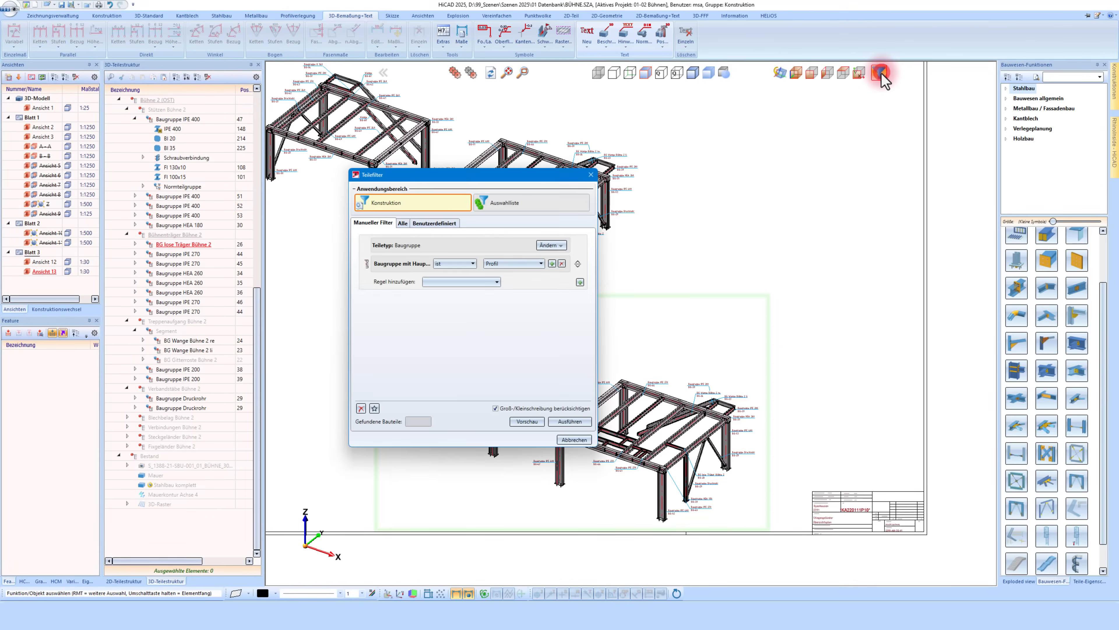
pyautogui.click(374, 407)
pyautogui.click(417, 489)
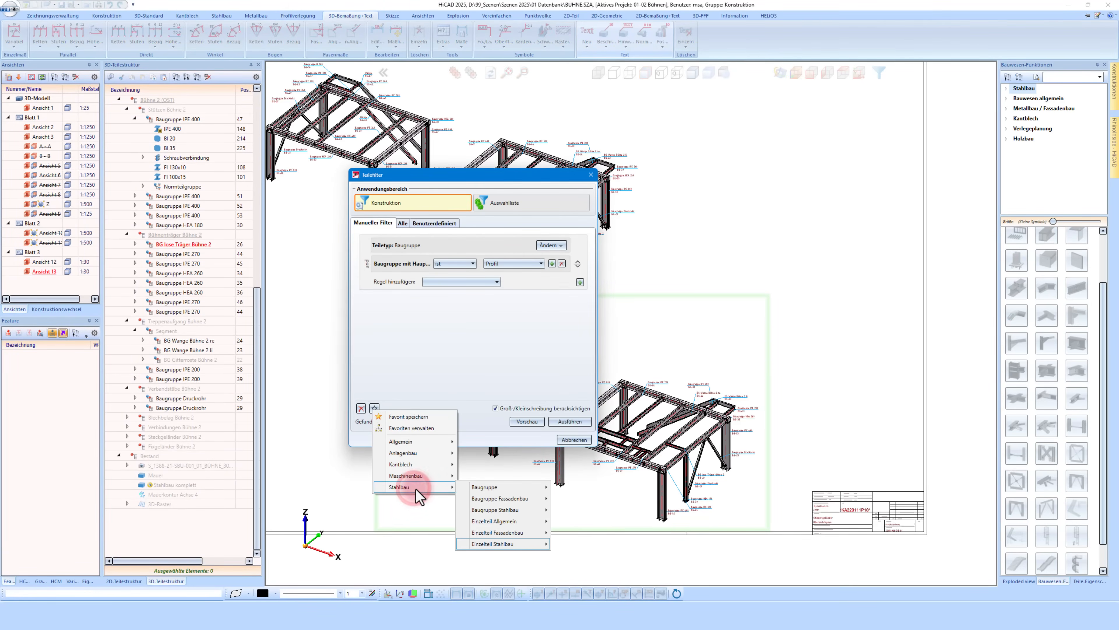
pyautogui.moveTo(502, 543)
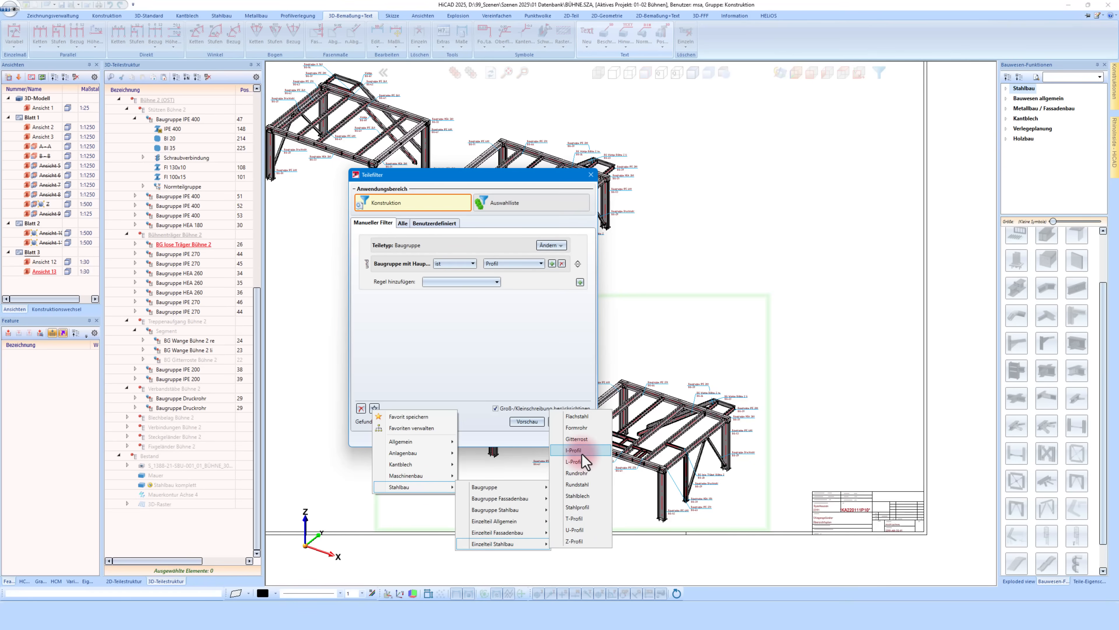
pyautogui.click(574, 450)
pyautogui.click(569, 421)
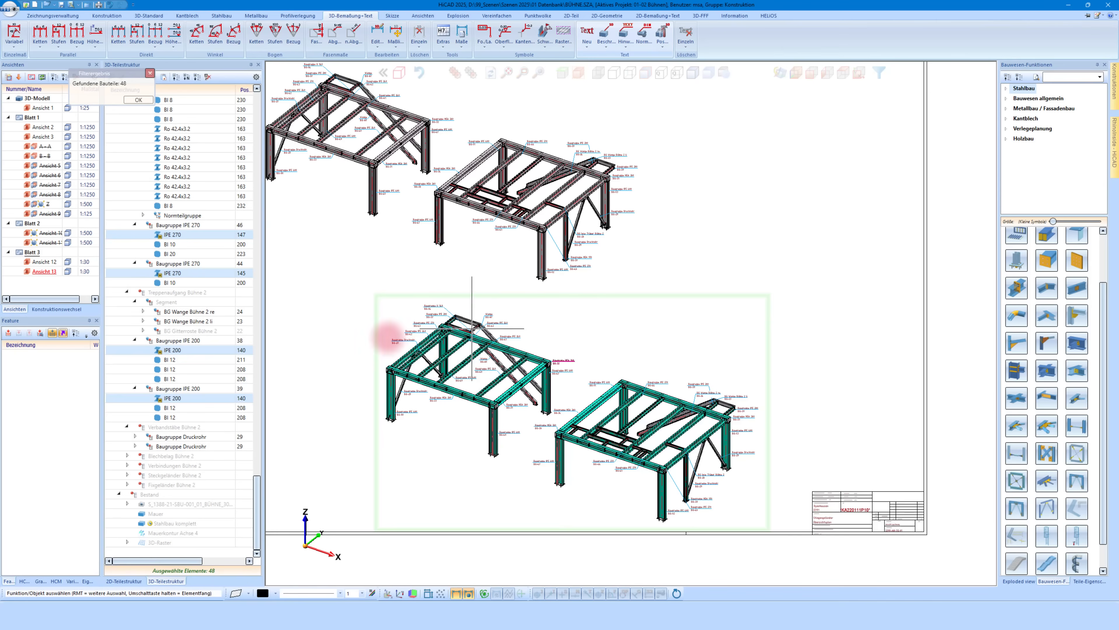
# Show only the filtered I-Profil parts in the copied view and clear the selection
pyautogui.rightClick(176, 237)
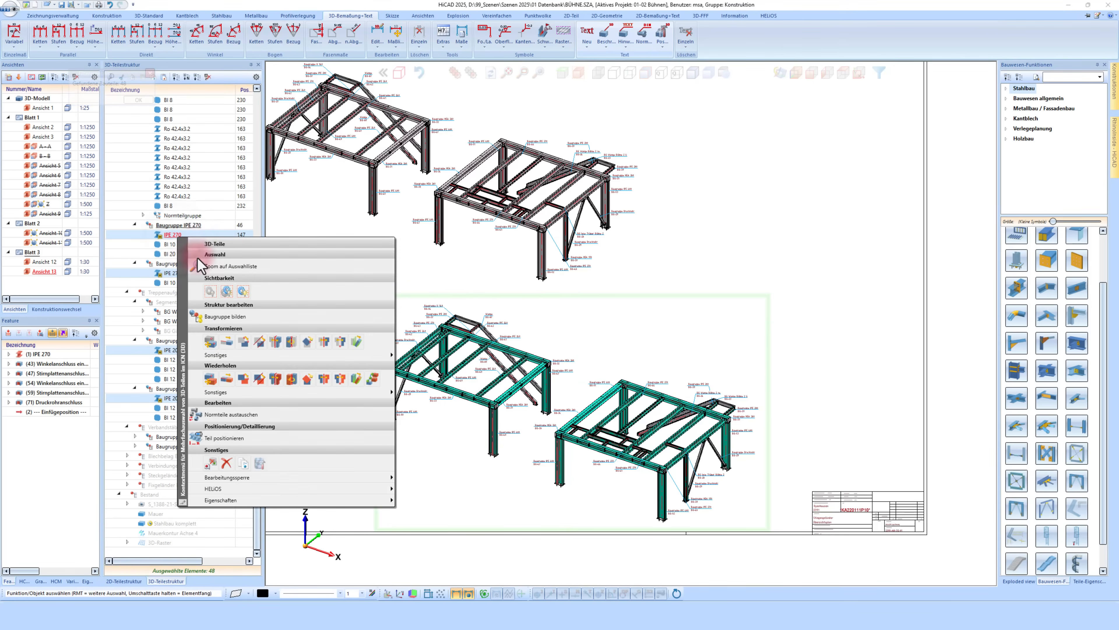
pyautogui.click(226, 291)
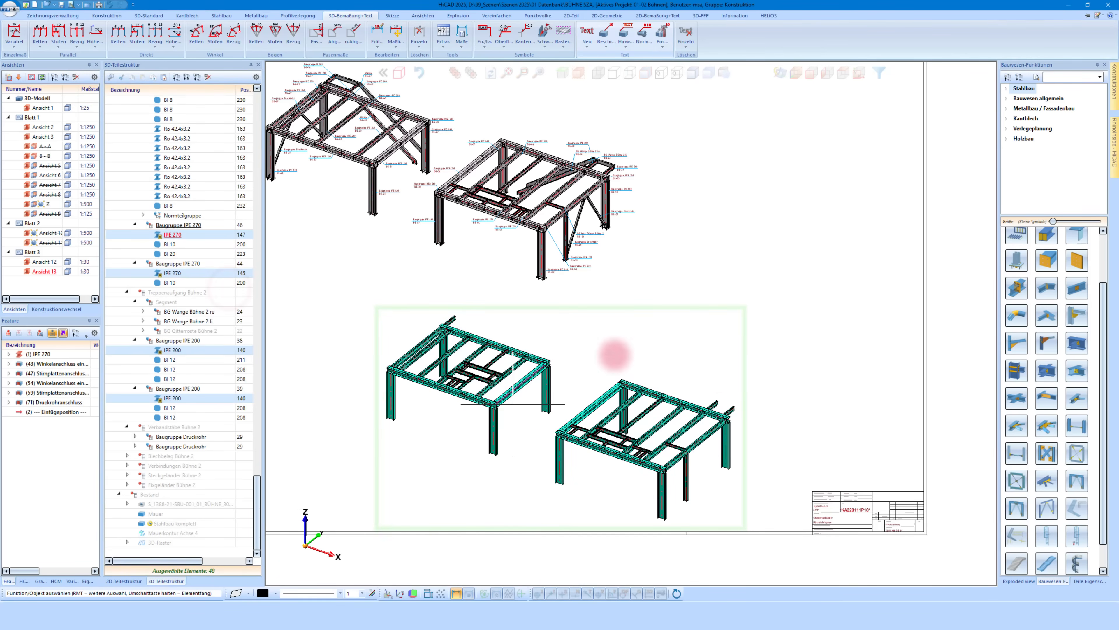
pyautogui.click(804, 388)
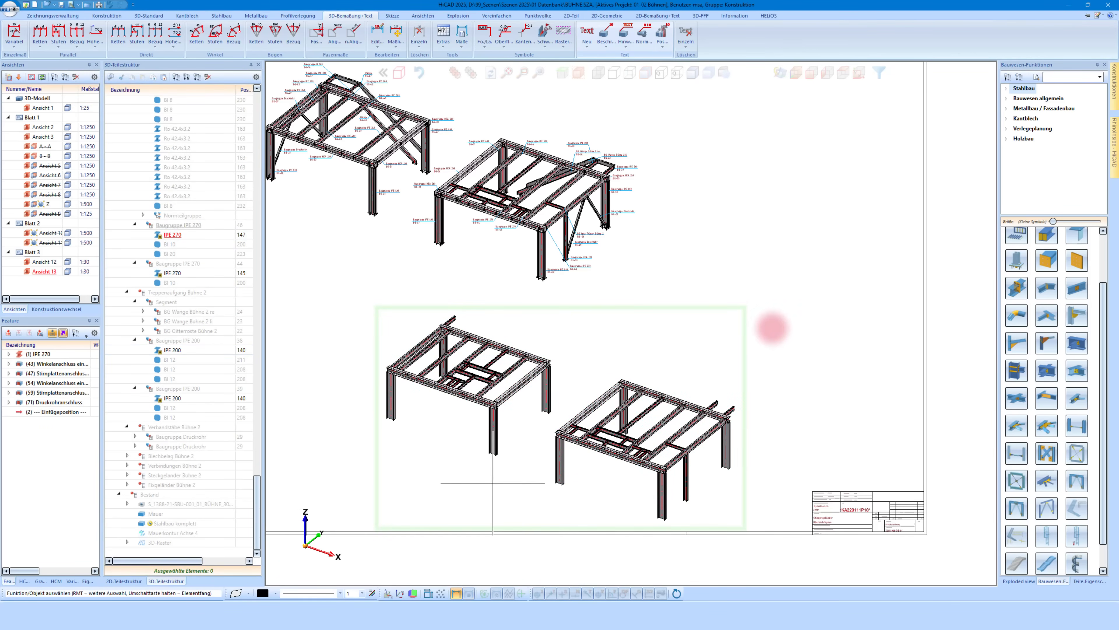
# Reselect the I-Profil parts with the part filter and annotate them automatically using 00_Detail_Teile(SN-Pos).ftd
pyautogui.click(625, 50)
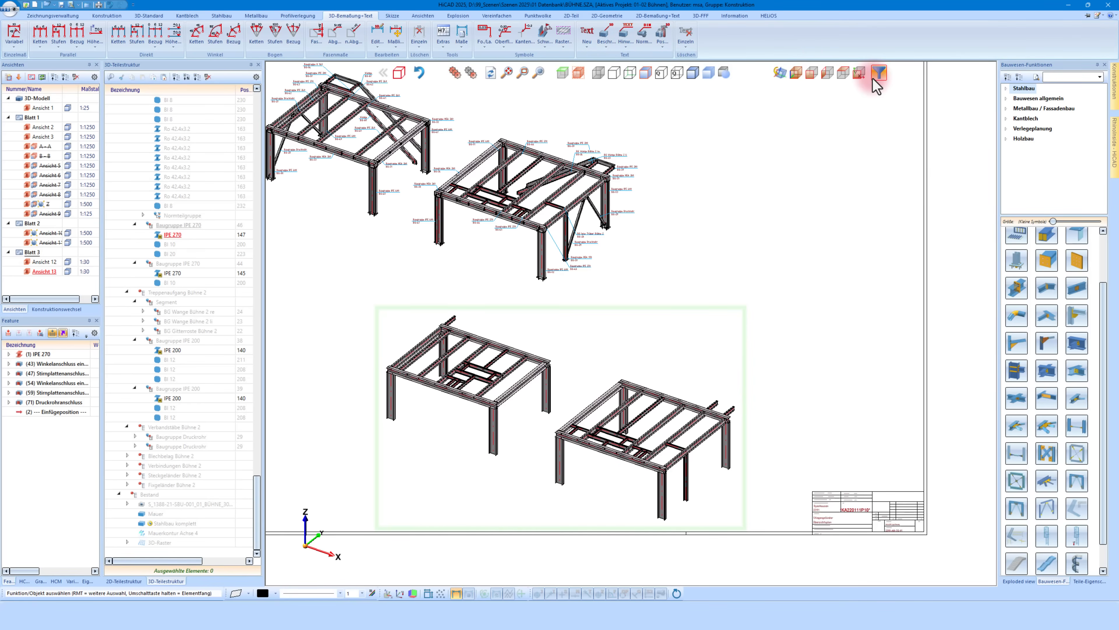
pyautogui.click(879, 72)
pyautogui.click(569, 422)
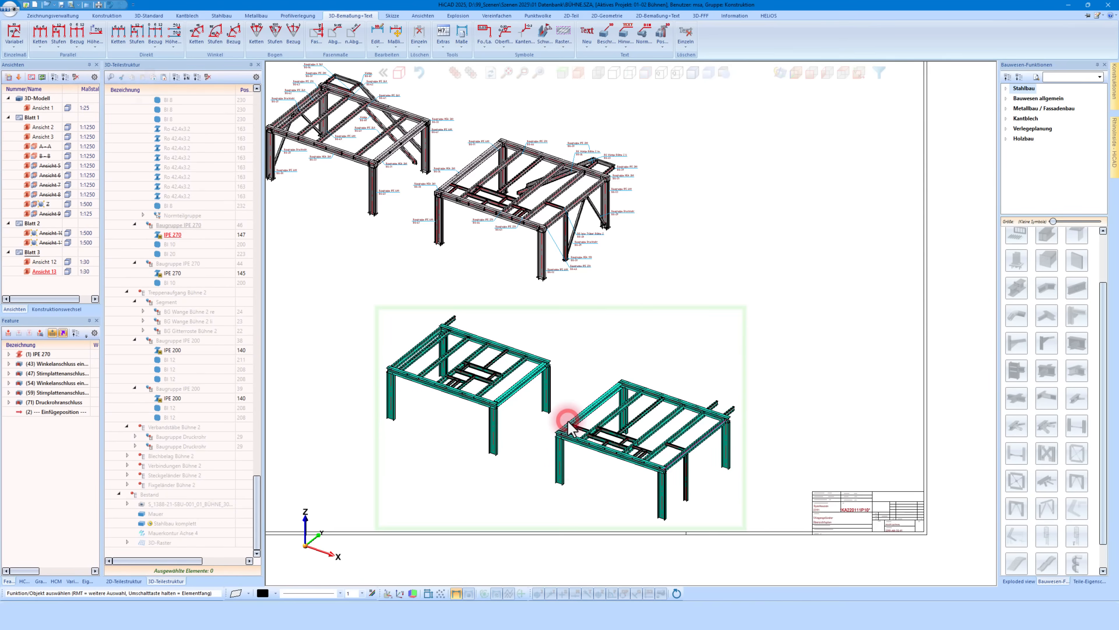
pyautogui.click(626, 43)
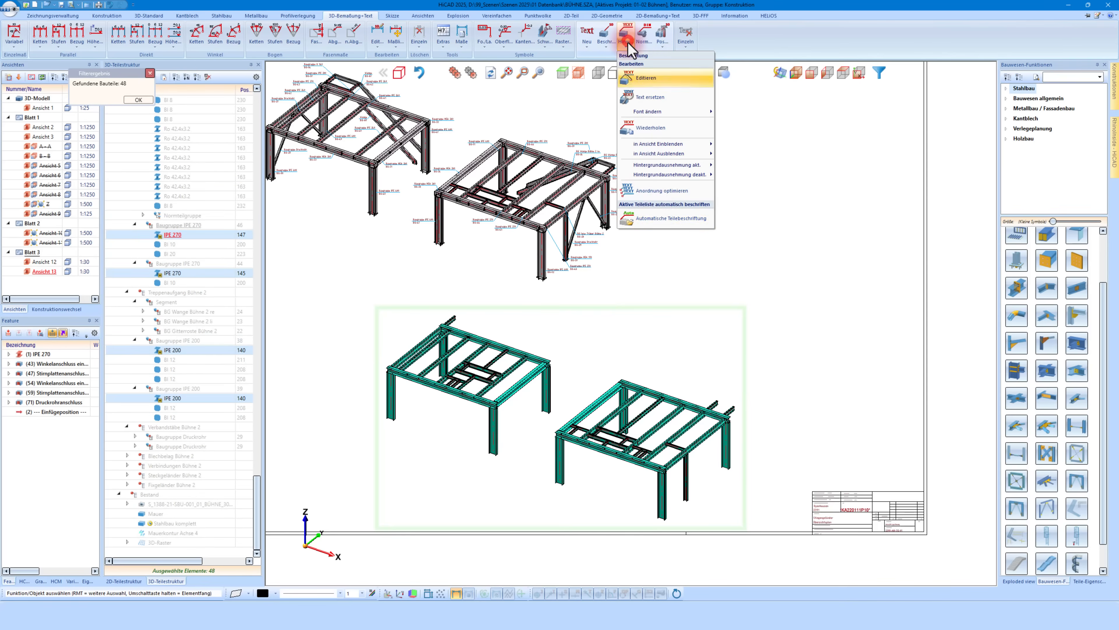
pyautogui.click(660, 218)
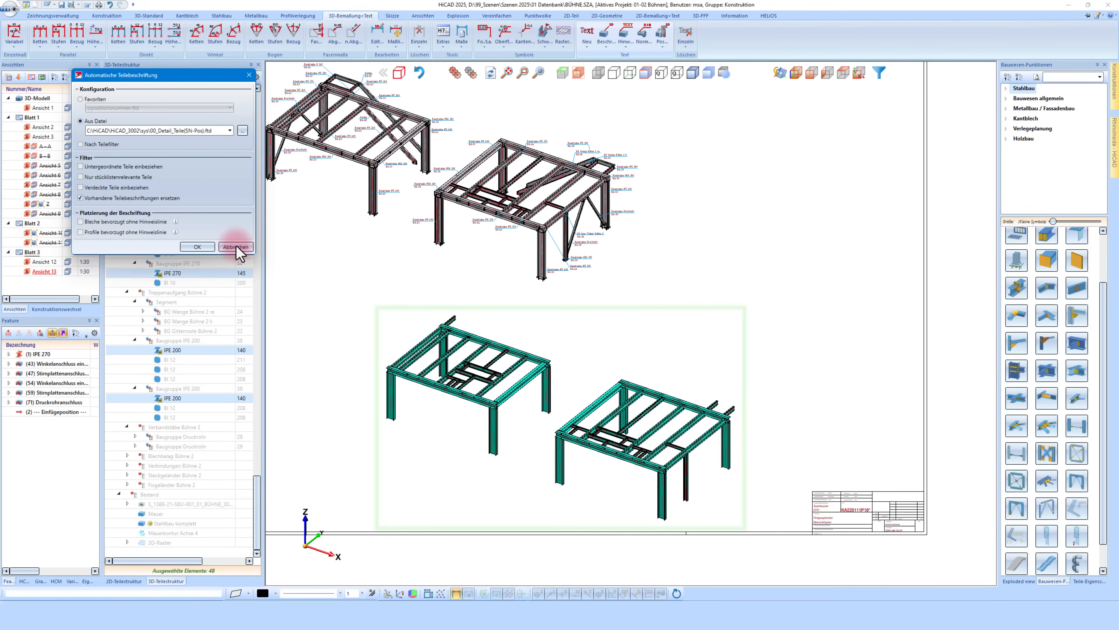
pyautogui.click(196, 246)
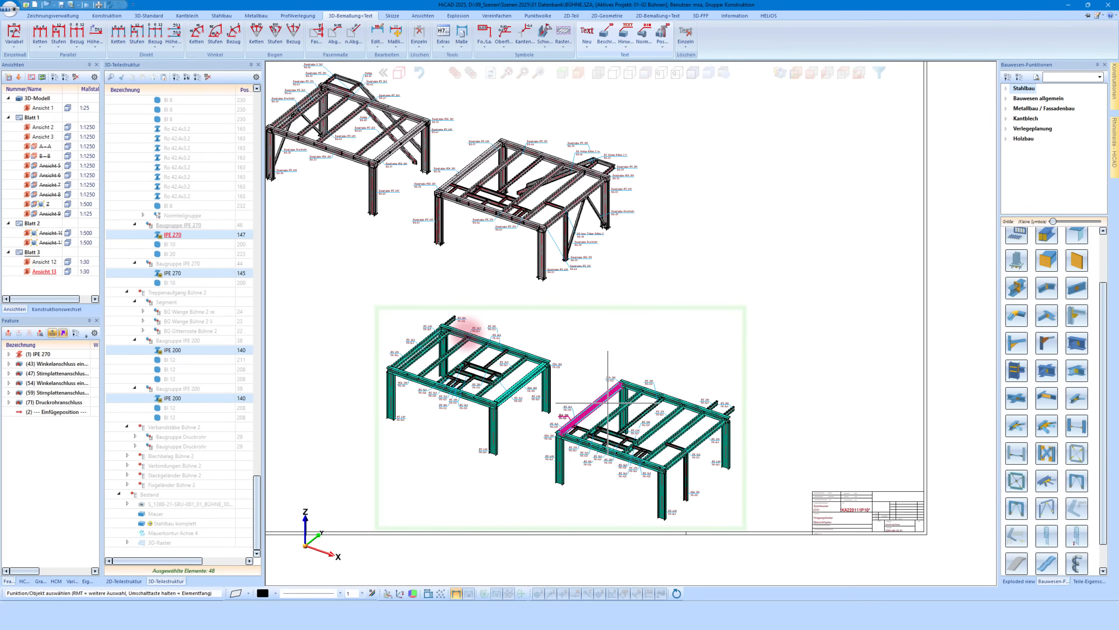
pyautogui.scroll(5, 468, 337)
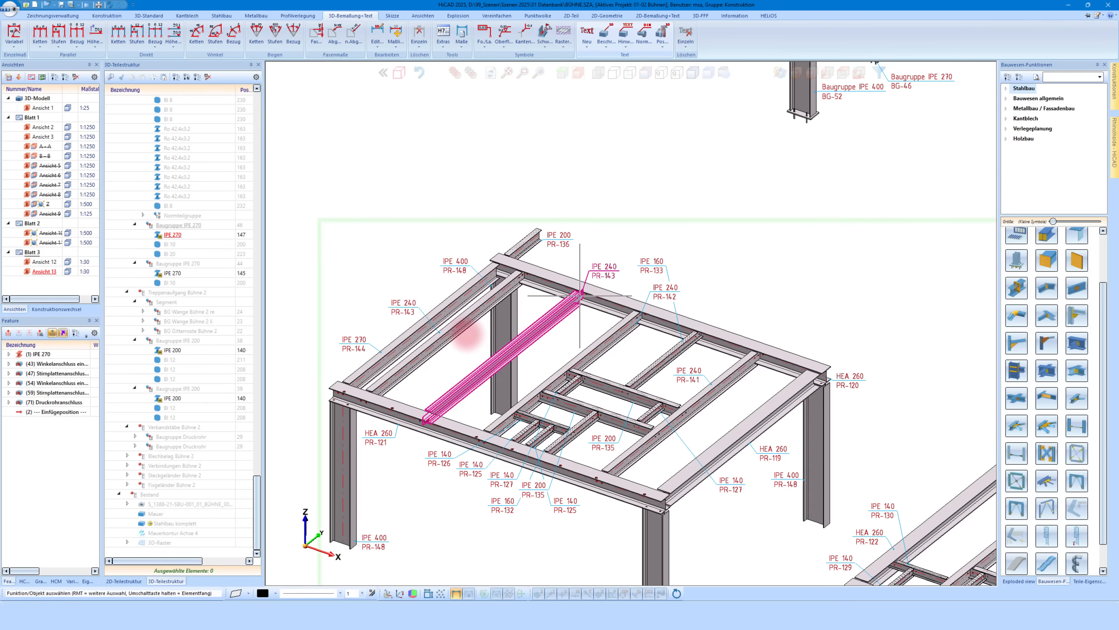
pyautogui.scroll(-6, 466, 335)
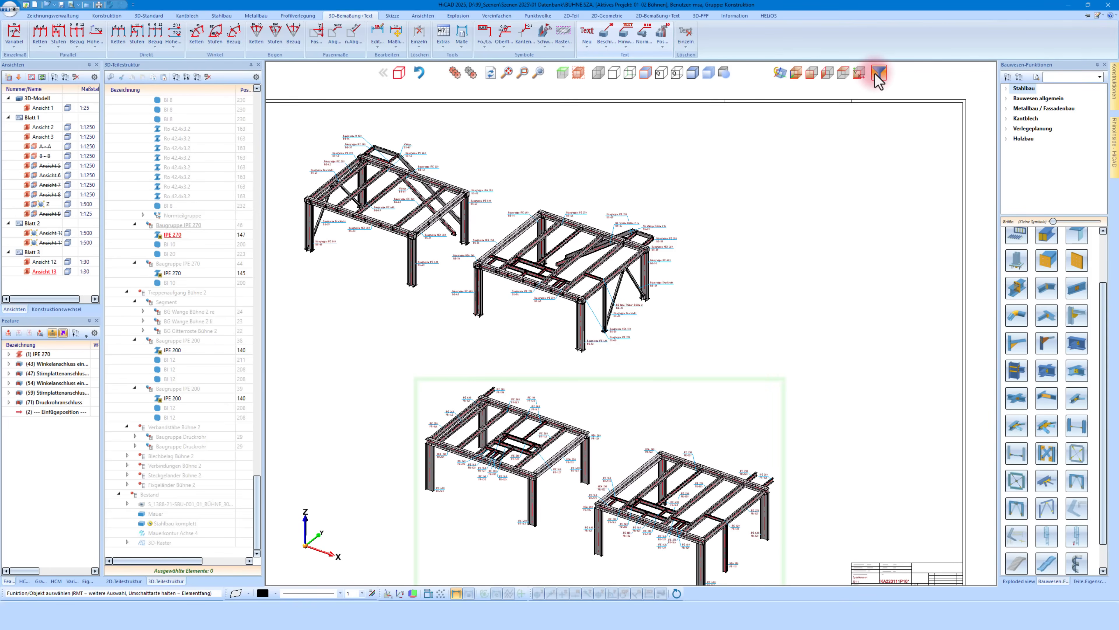
# Try extending the I-Profil part filter with an alternative part-type group and the rule Beschichtung ist Korn 220
pyautogui.click(879, 72)
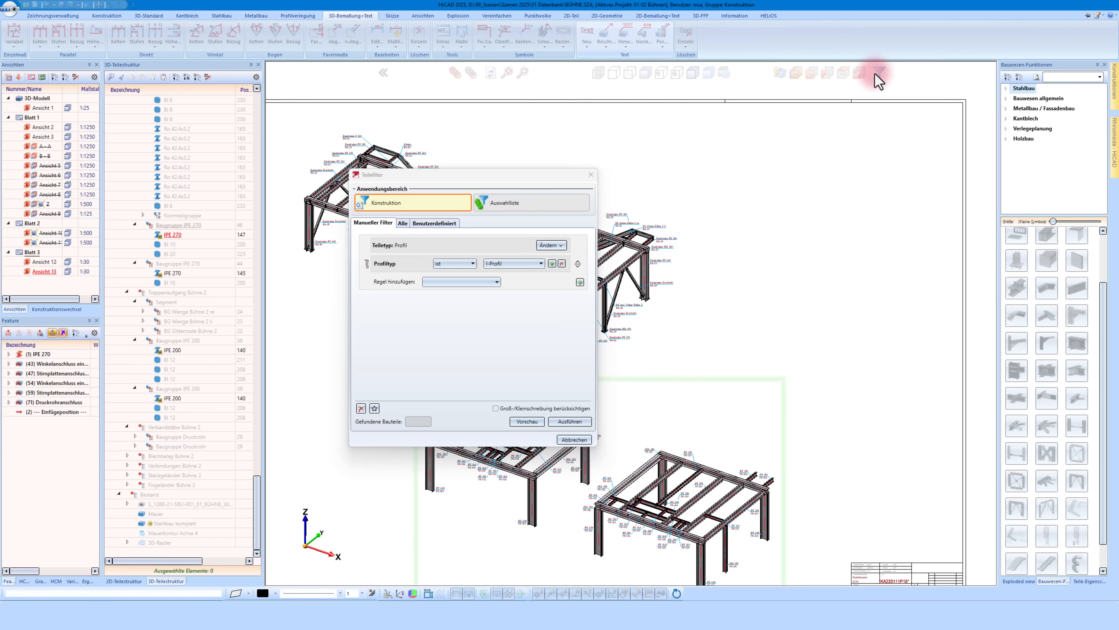
pyautogui.click(580, 281)
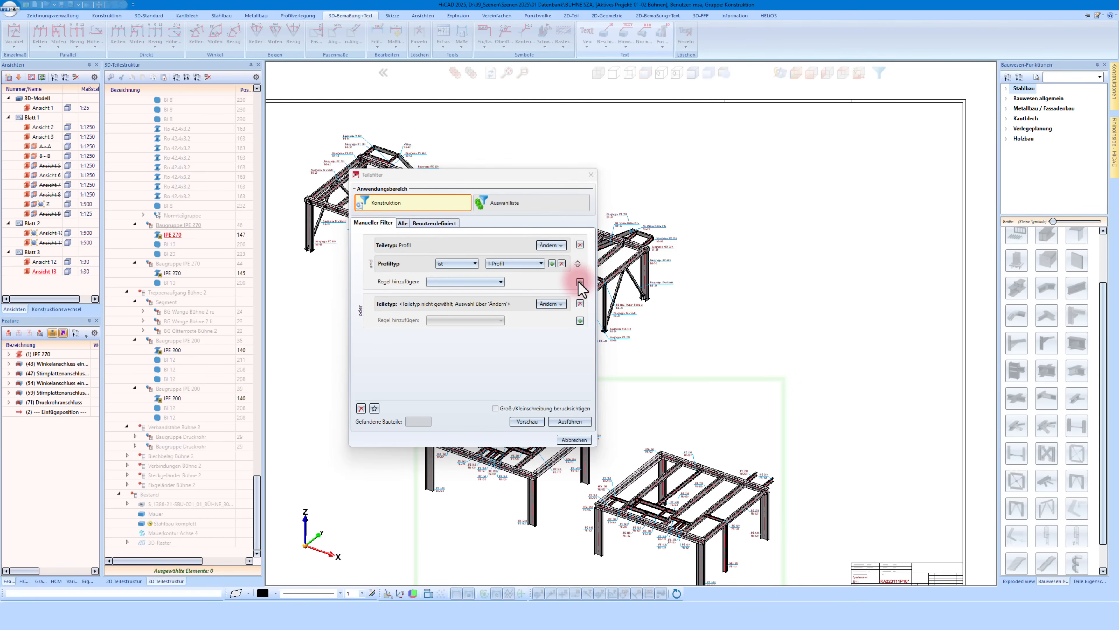
pyautogui.click(471, 280)
pyautogui.click(458, 344)
pyautogui.click(511, 285)
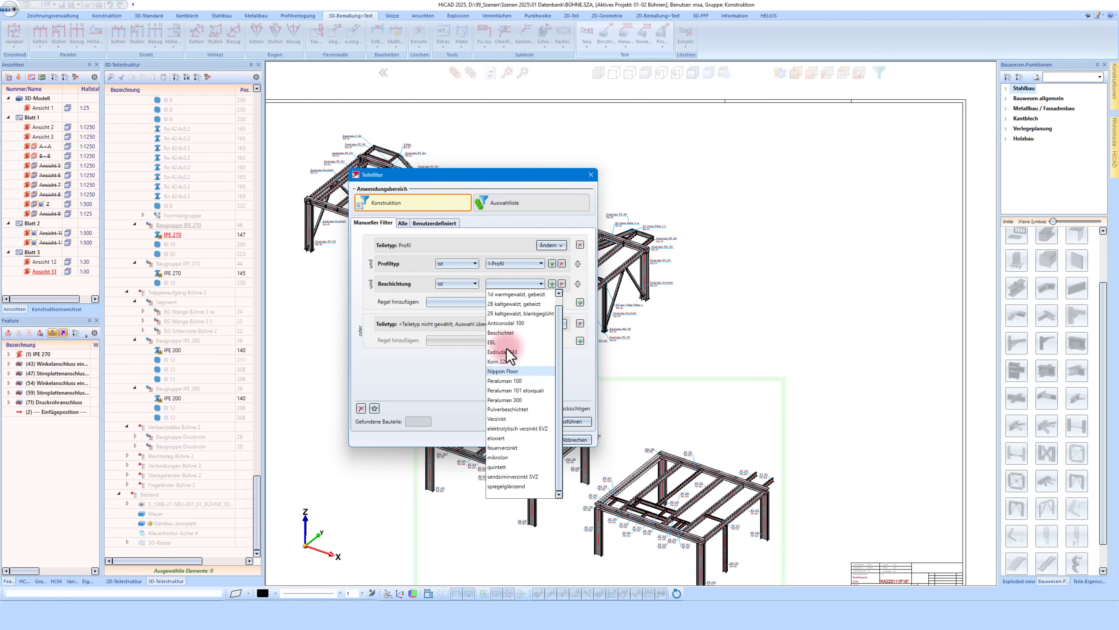
pyautogui.click(503, 362)
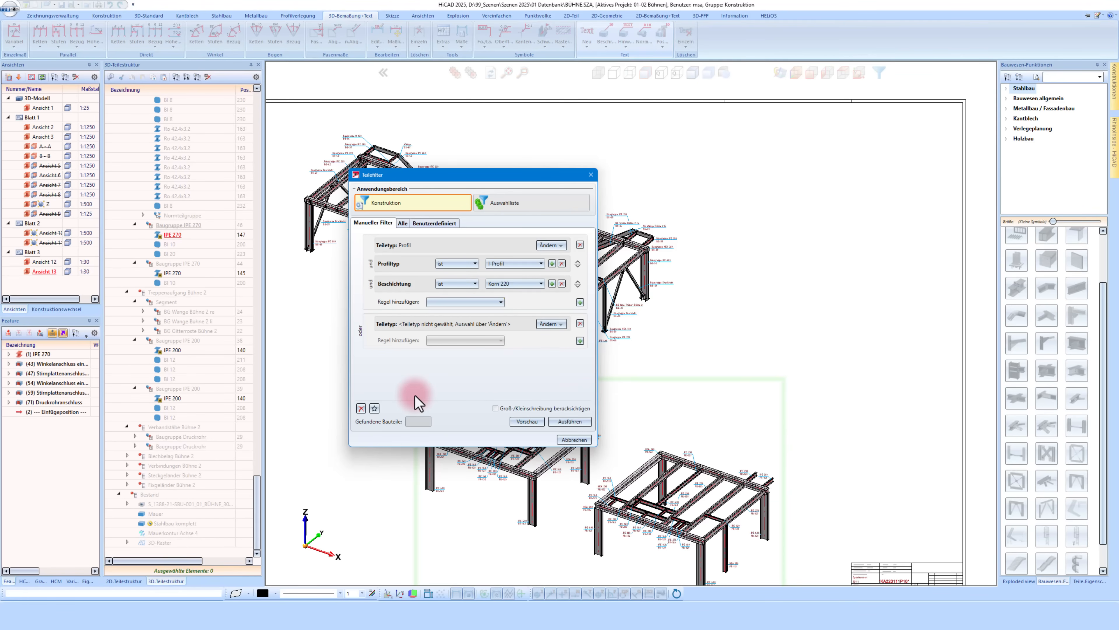
pyautogui.click(574, 439)
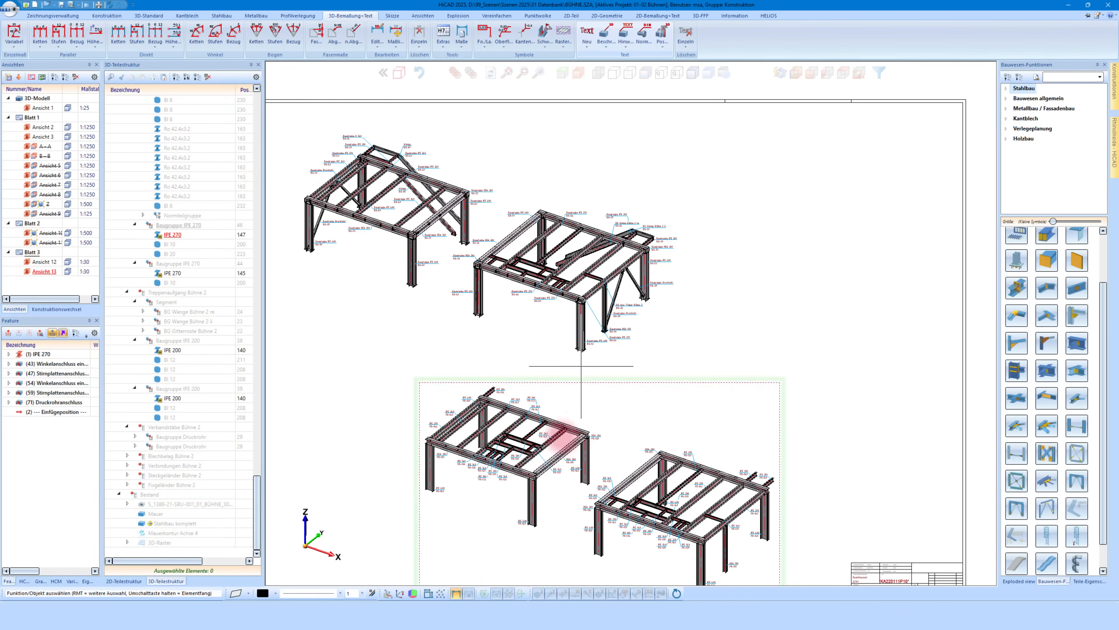
# Reselect the I-Profil parts with the part filter and derive drawings in the existing scene for the selection list without subordinate parts
pyautogui.click(116, 16)
pyautogui.click(881, 71)
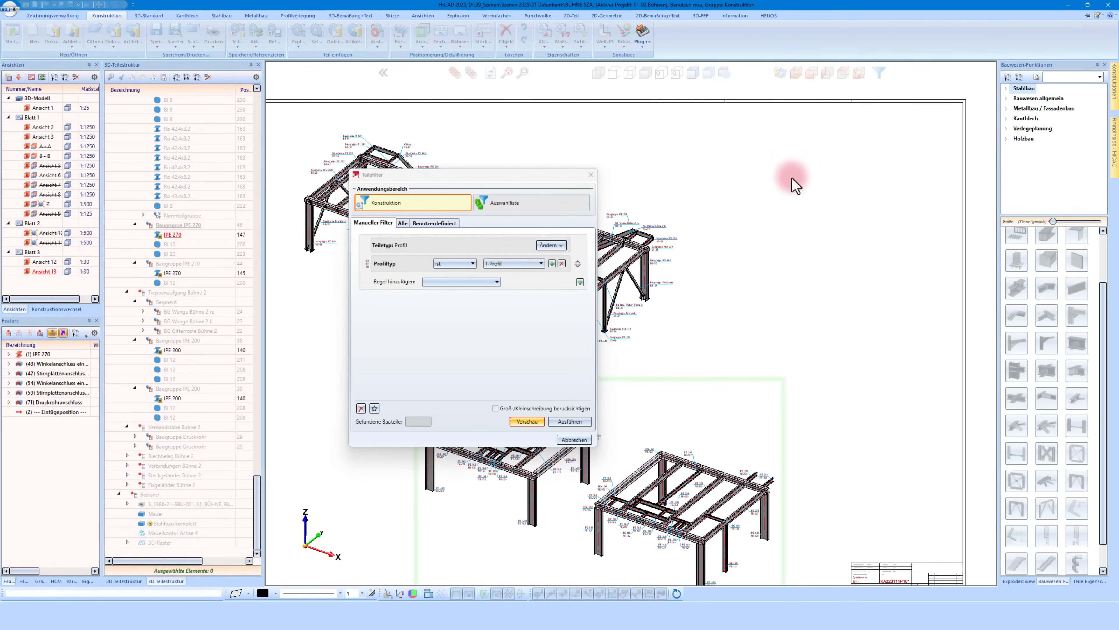
pyautogui.click(569, 422)
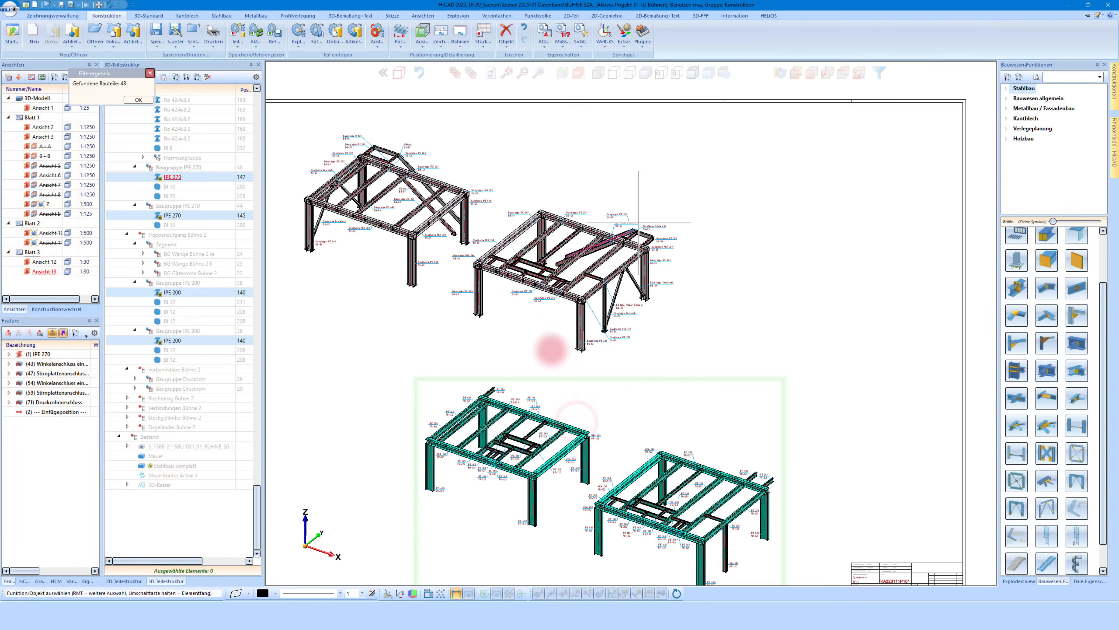
pyautogui.click(441, 35)
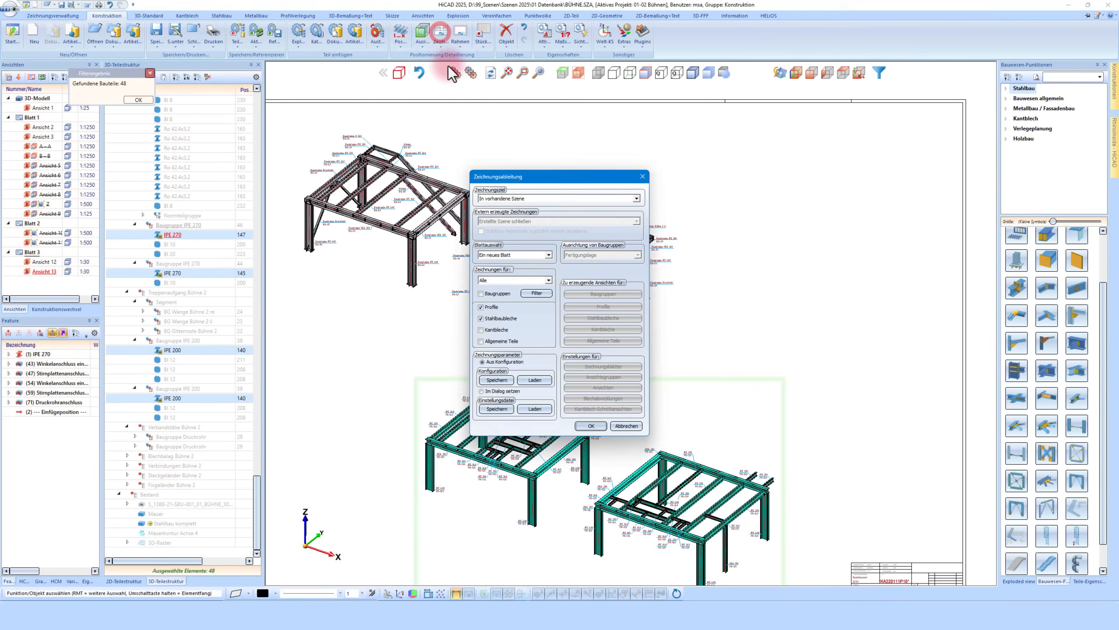
pyautogui.click(501, 278)
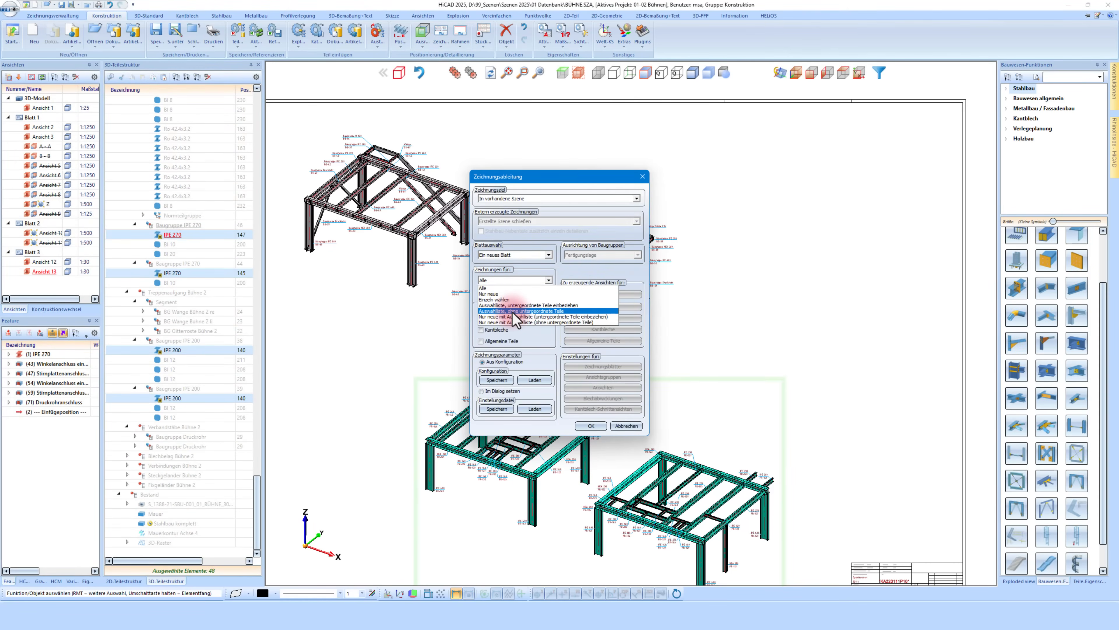
pyautogui.click(512, 312)
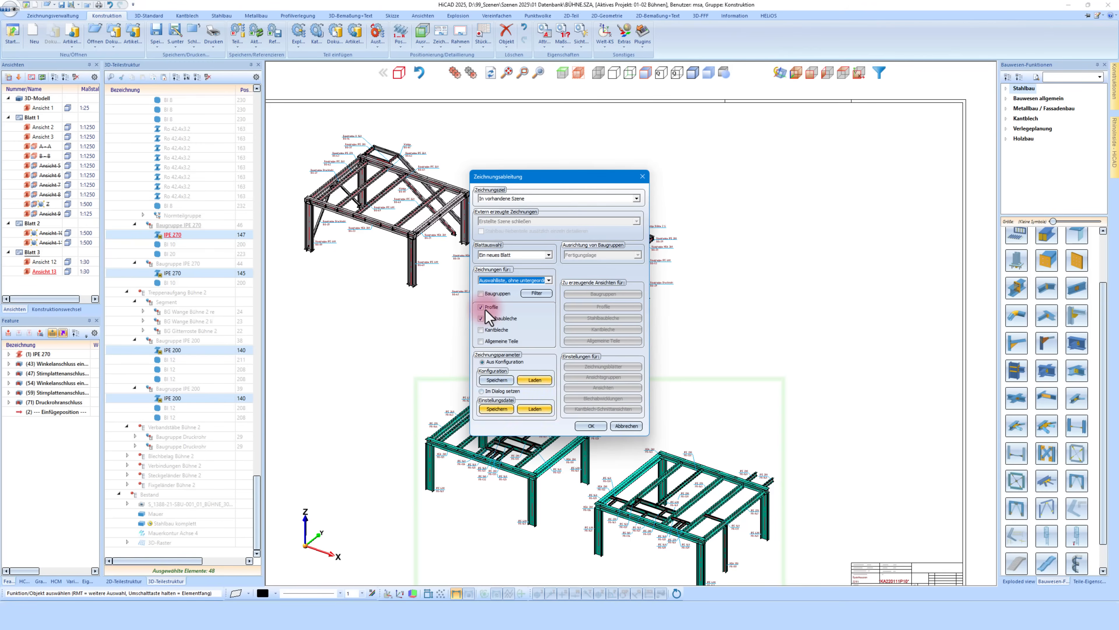
pyautogui.click(595, 426)
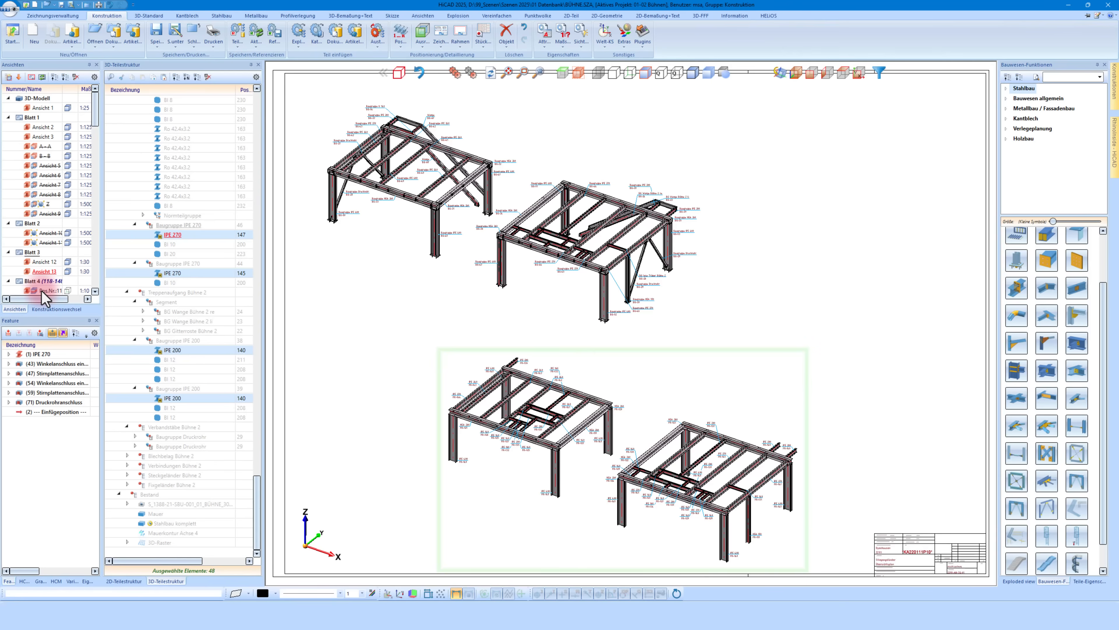
# Activate the first position view on Blatt 4 and examine the derived, dimensioned profile drawings
pyautogui.doubleClick(42, 290)
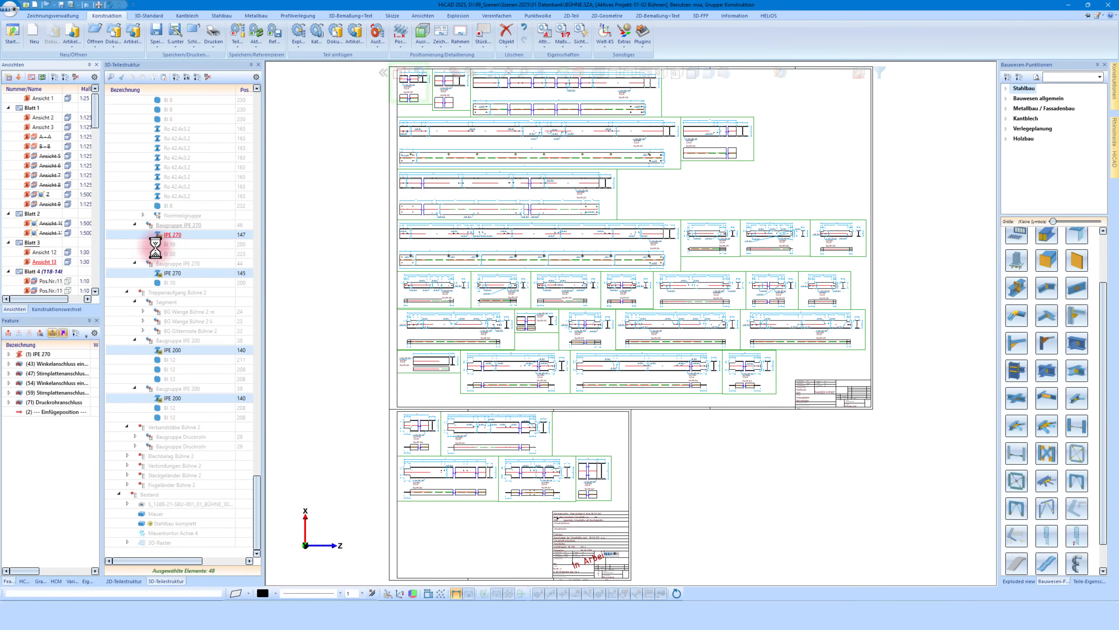
pyautogui.scroll(3, 465, 129)
pyautogui.scroll(4, 464, 130)
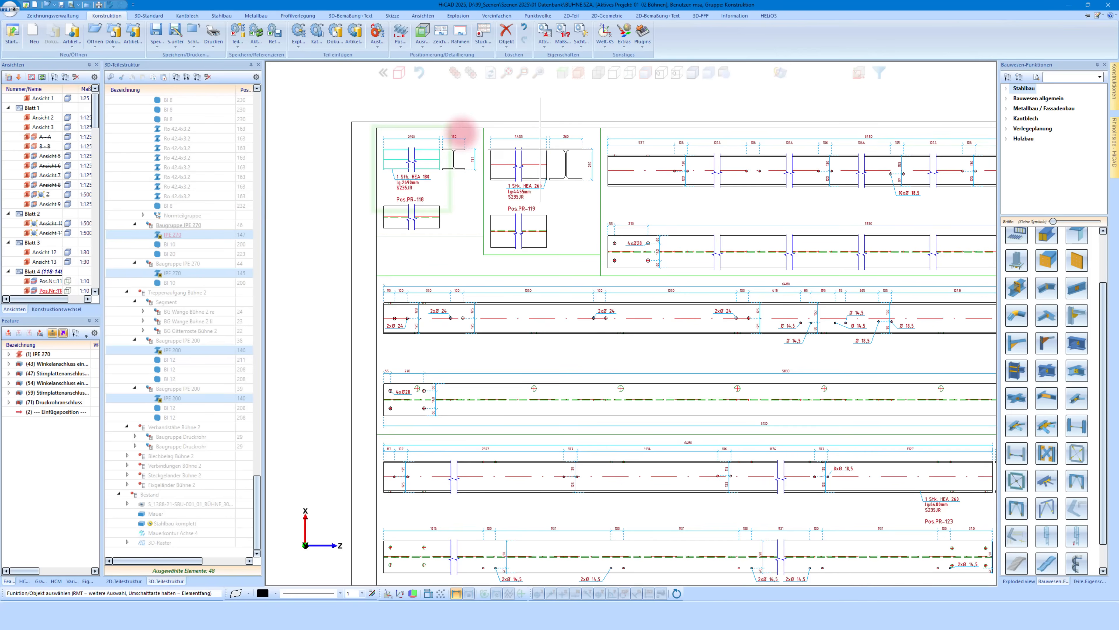
pyautogui.scroll(-5, 462, 131)
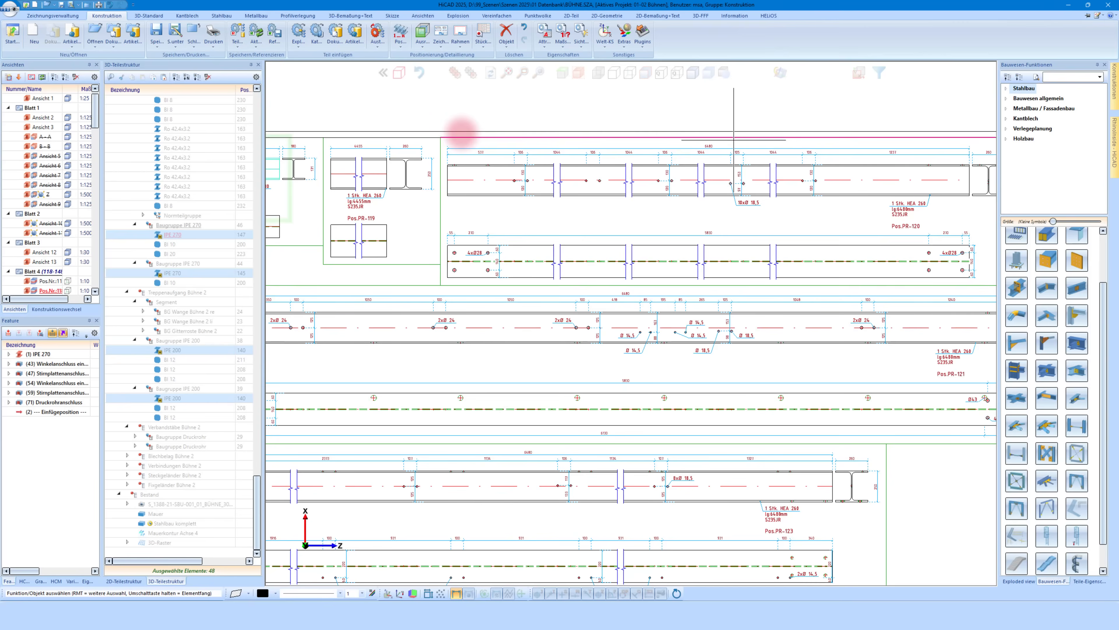
pyautogui.scroll(4, 387, 338)
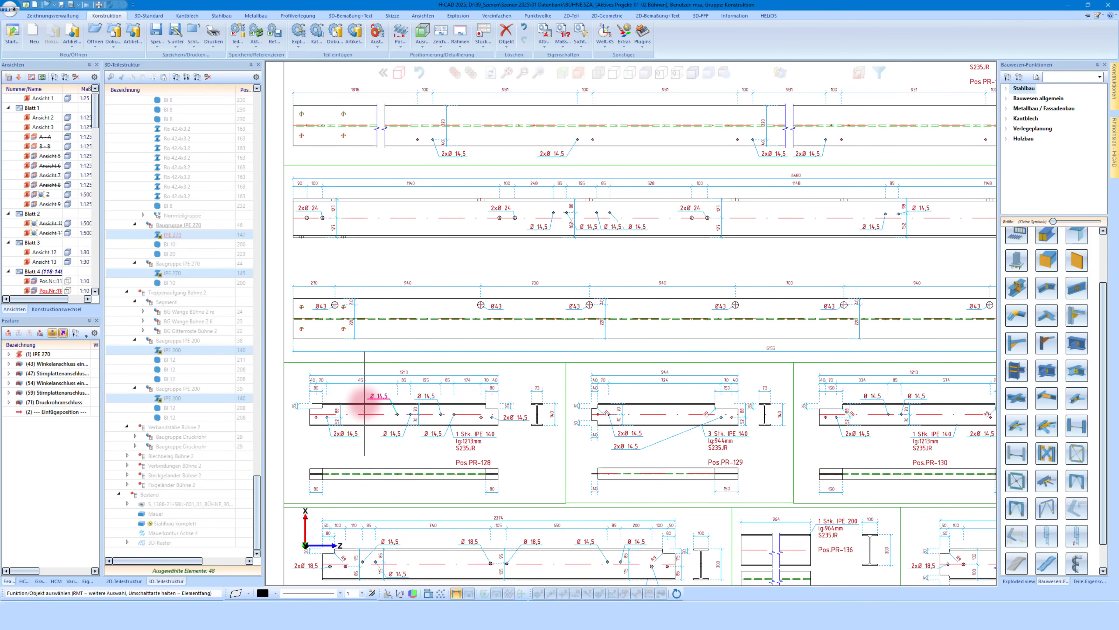
pyautogui.scroll(-1, 403, 374)
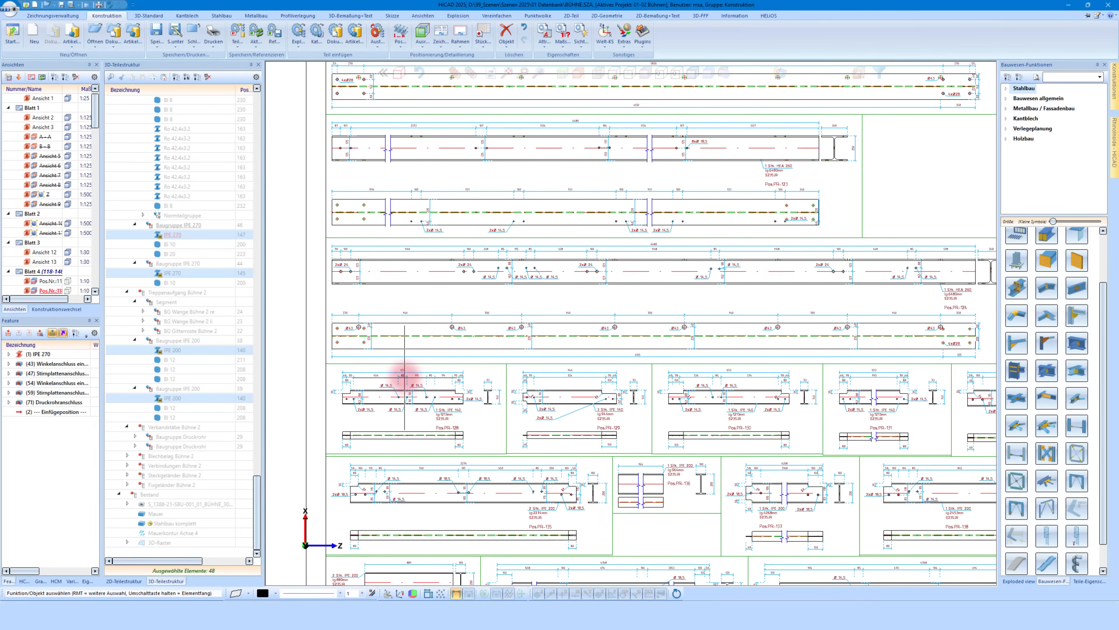
pyautogui.scroll(-2, 405, 378)
pyautogui.scroll(-4, 495, 317)
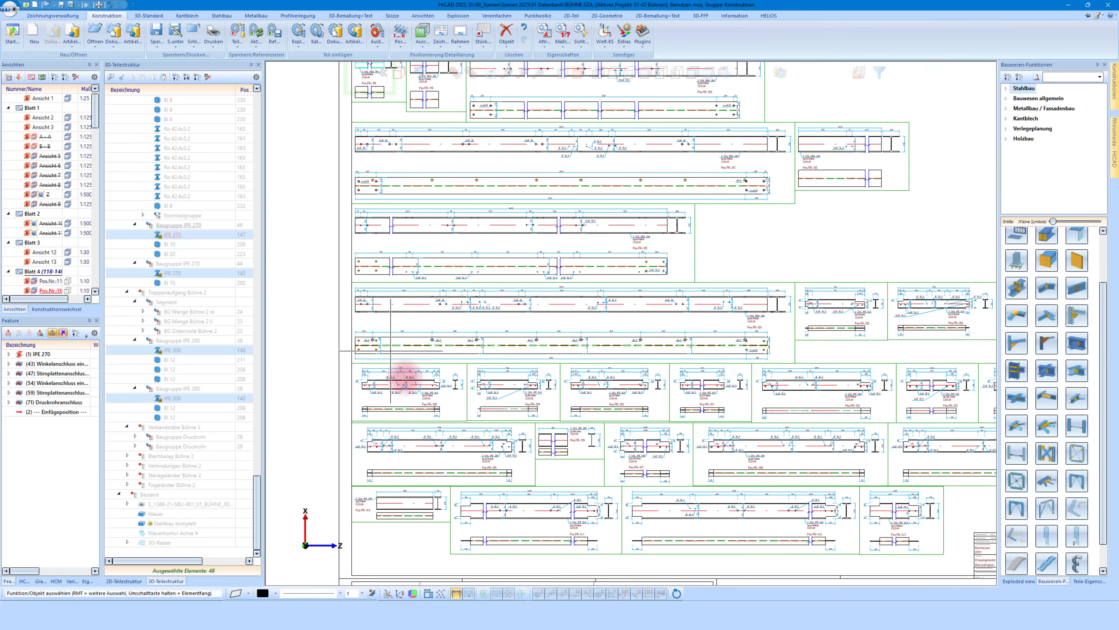